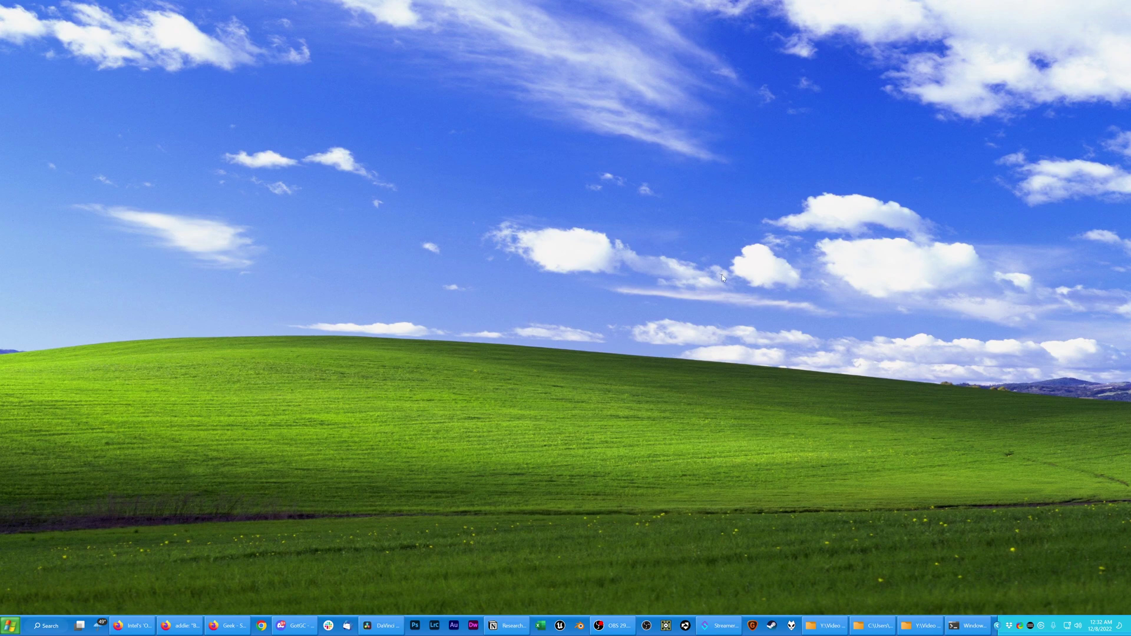
Open File Explorer on This PC and bring up the Start menu.
{"action": "key", "text": "super+e"}
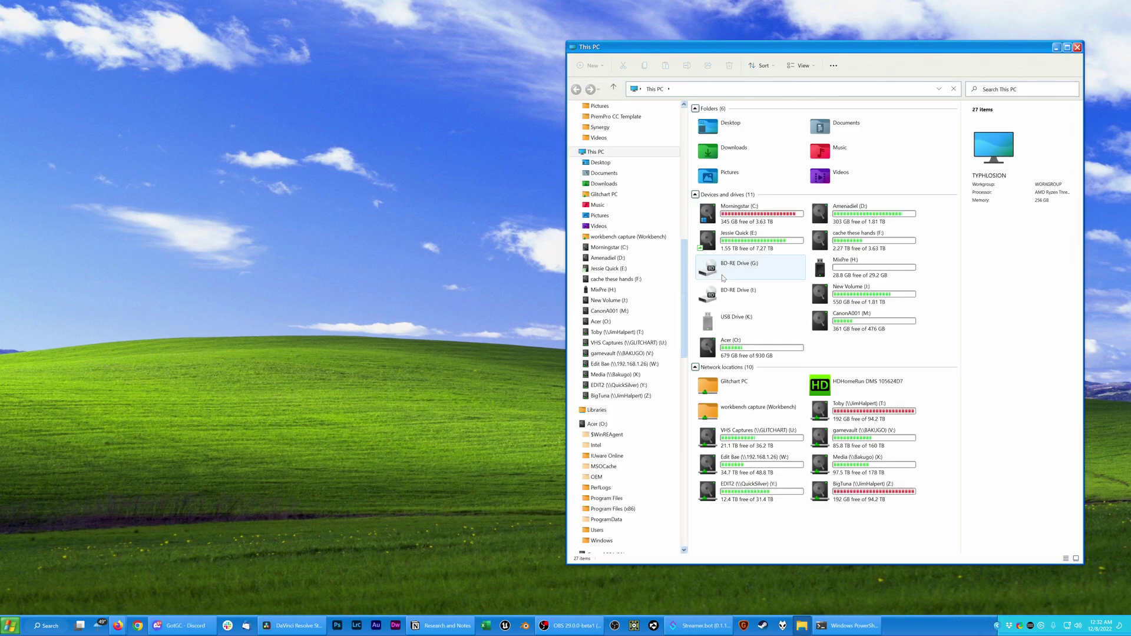
{"action": "key", "text": "super"}
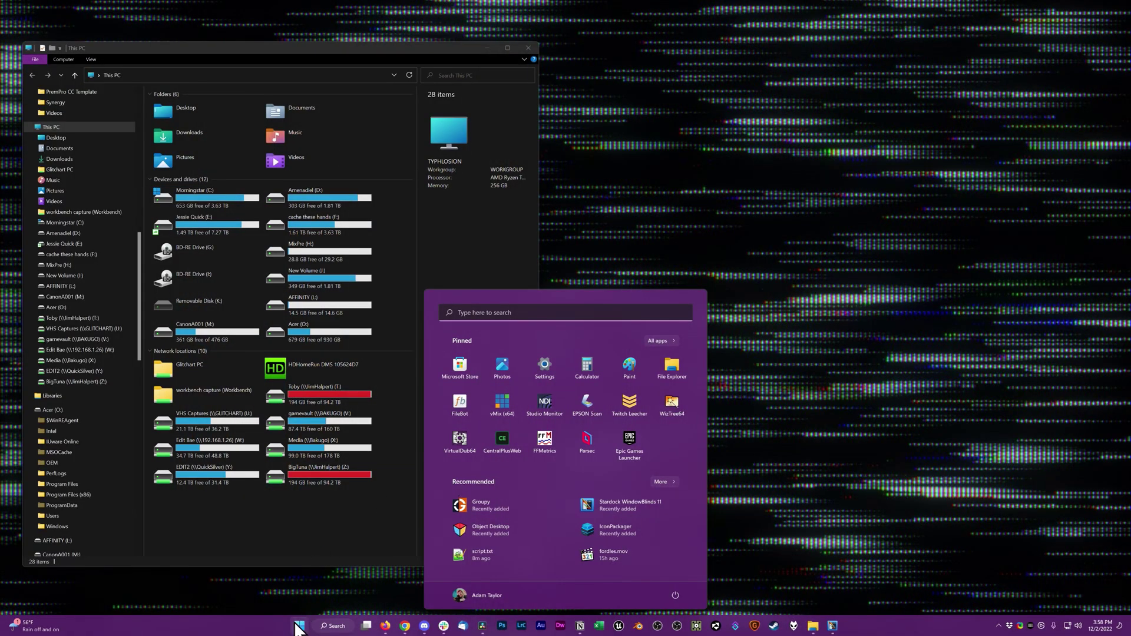
Move the This PC window toward the screen centre and reopen the Start menu.
{"action": "left_click", "coordinate": [299, 626]}
{"action": "left_click", "coordinate": [299, 626]}
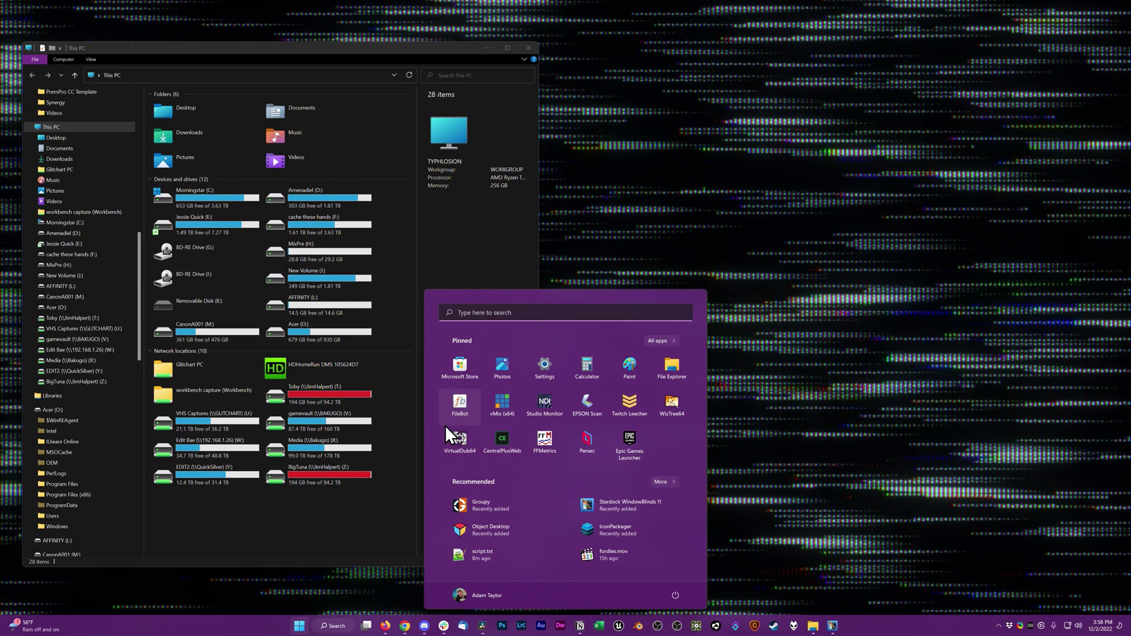
{"action": "left_click", "coordinate": [294, 560]}
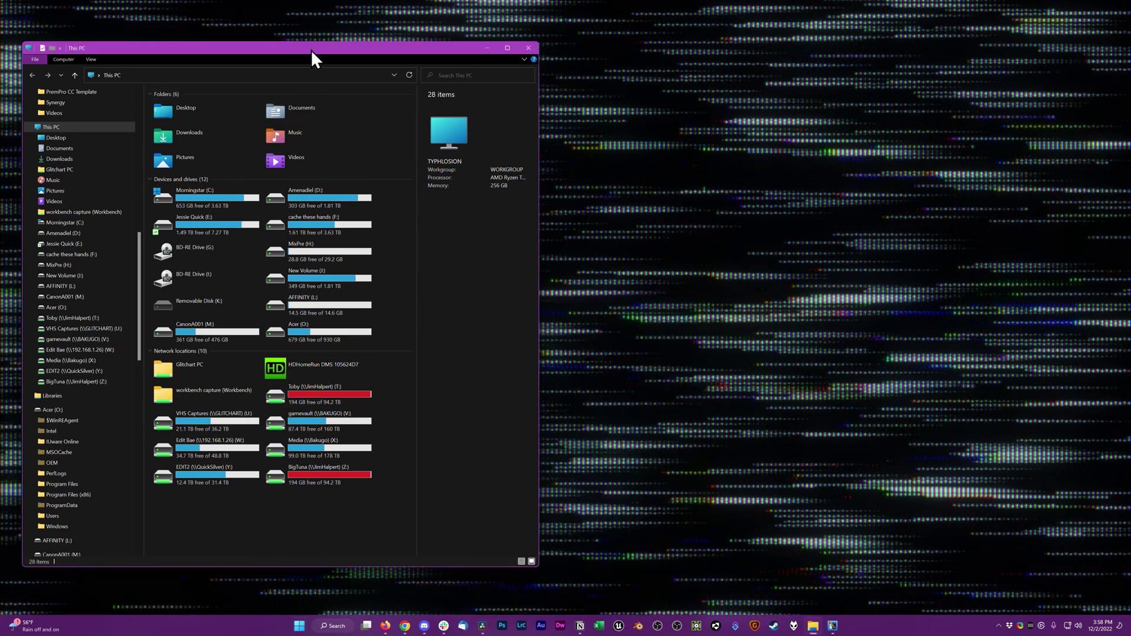
{"action": "left_click_drag", "start_coordinate": [311, 50], "coordinate": [599, 50]}
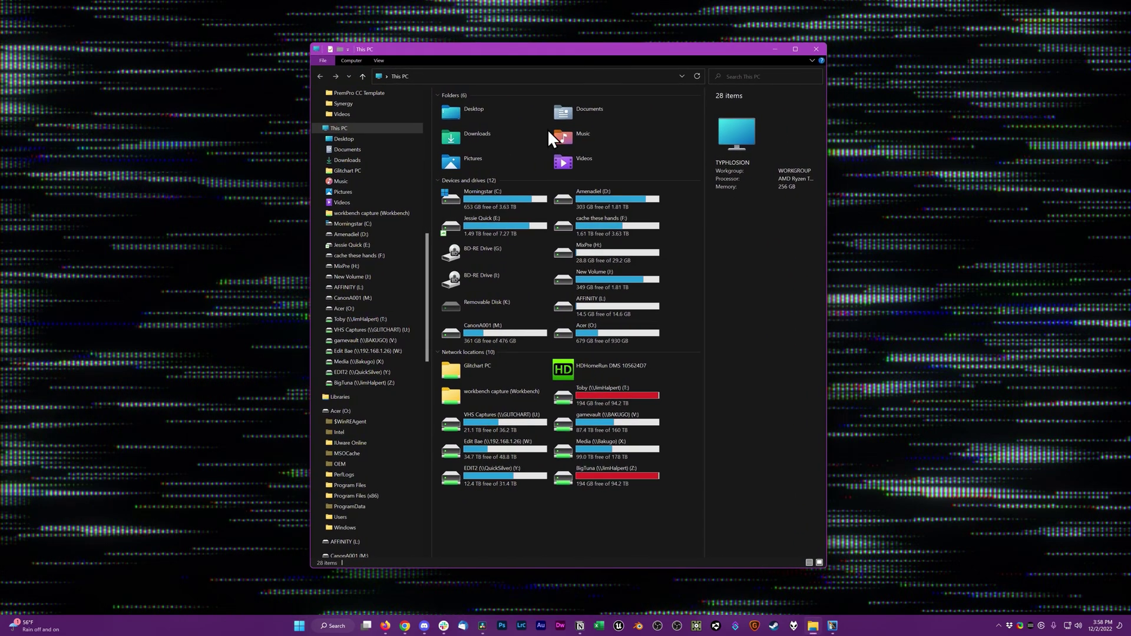
{"action": "left_click", "coordinate": [299, 626]}
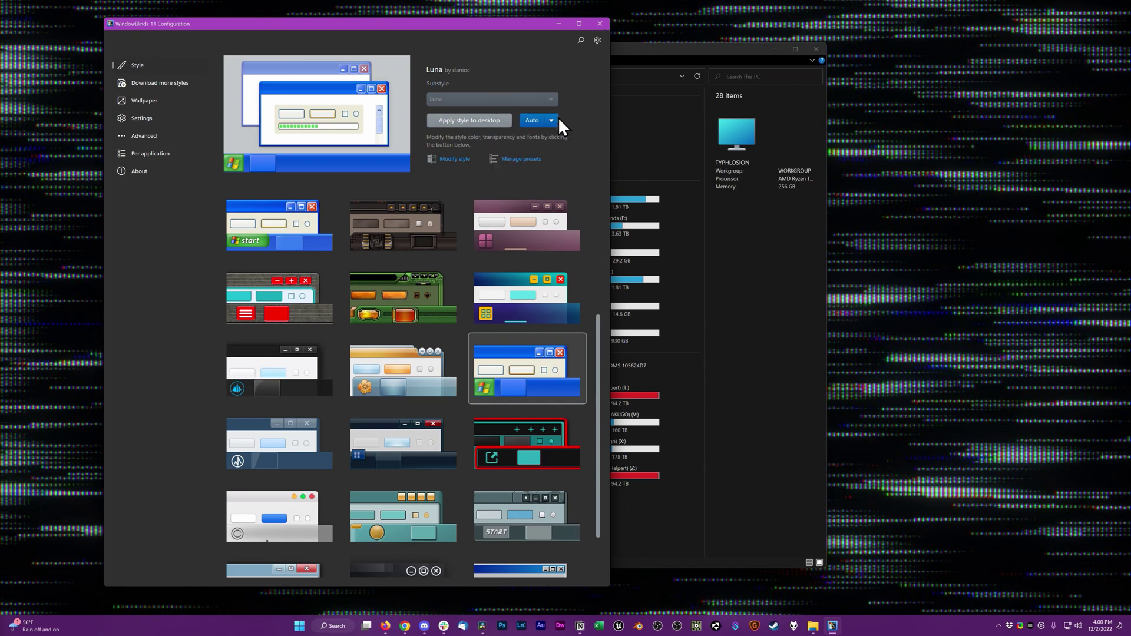
Apply the Luna style to the desktop and confirm the Tip prompt with Yes.
{"action": "left_click", "coordinate": [454, 121]}
{"action": "left_click", "coordinate": [386, 353]}
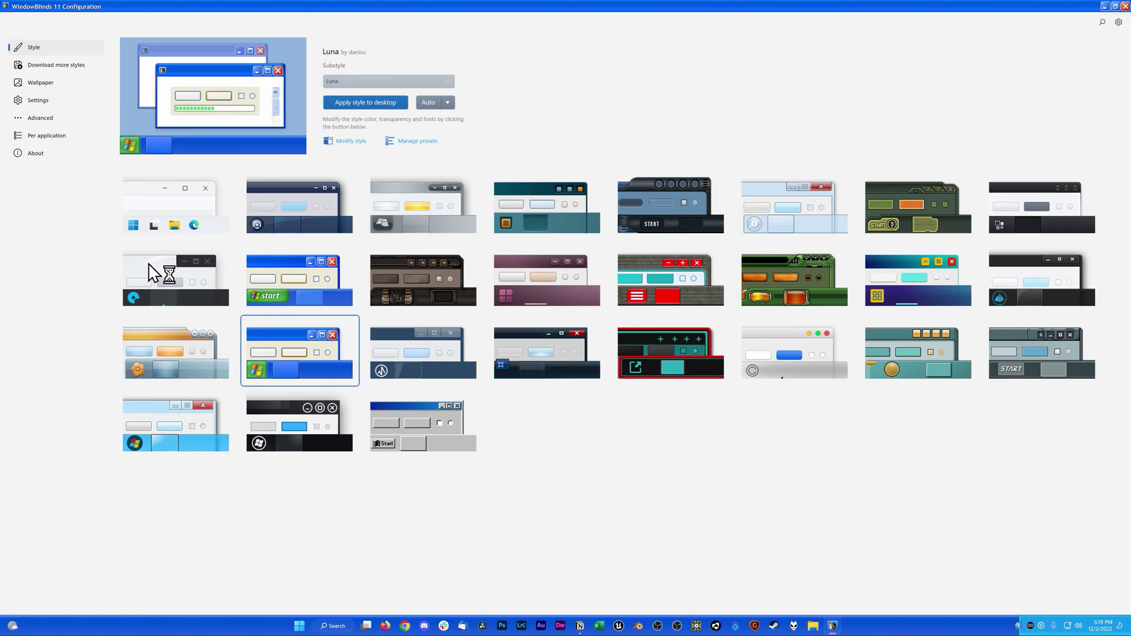
{"action": "left_click", "coordinate": [353, 142]}
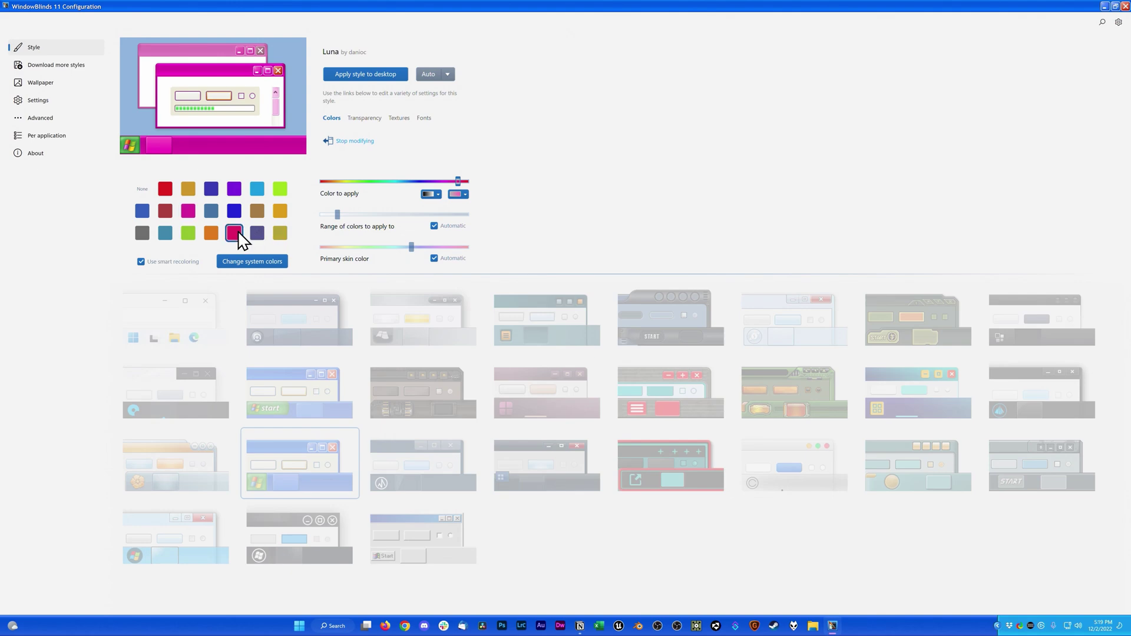
Try blue and purple tints on Luna, then shift its hue slider to magenta-pink.
{"action": "left_click", "coordinate": [238, 212]}
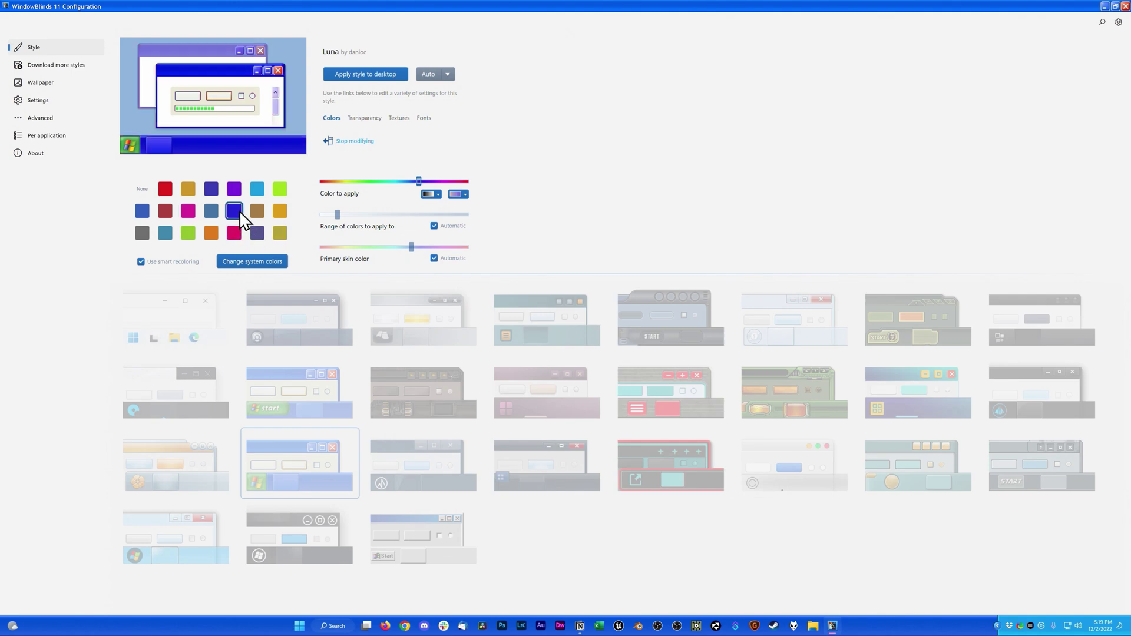
{"action": "left_click", "coordinate": [231, 191]}
{"action": "left_click_drag", "start_coordinate": [455, 181], "coordinate": [449, 182]}
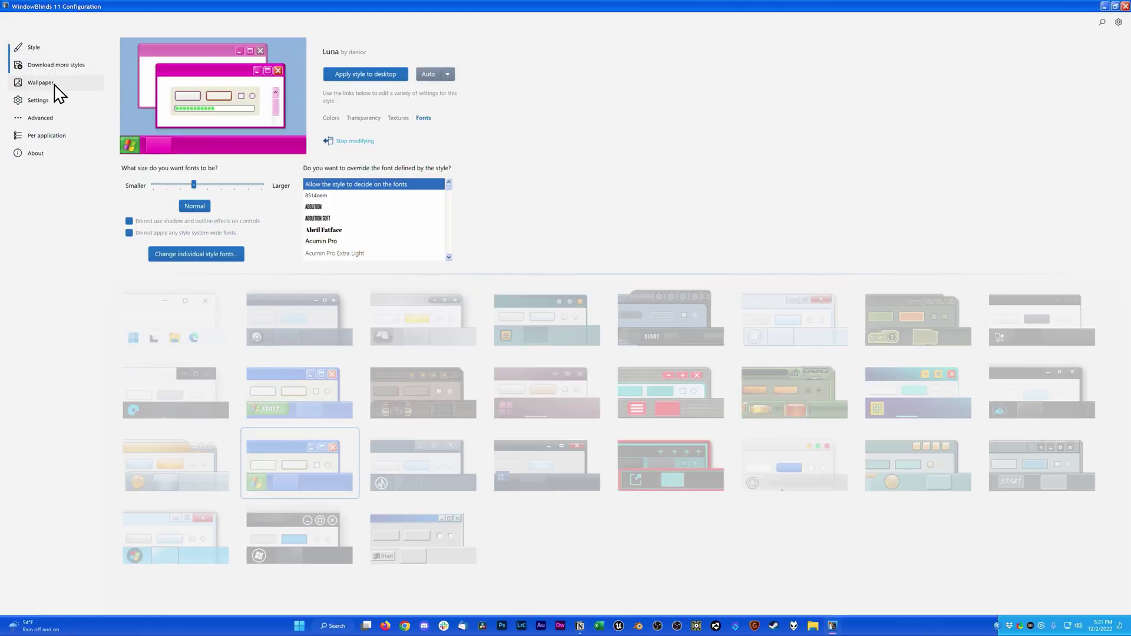
{"action": "left_click", "coordinate": [55, 84]}
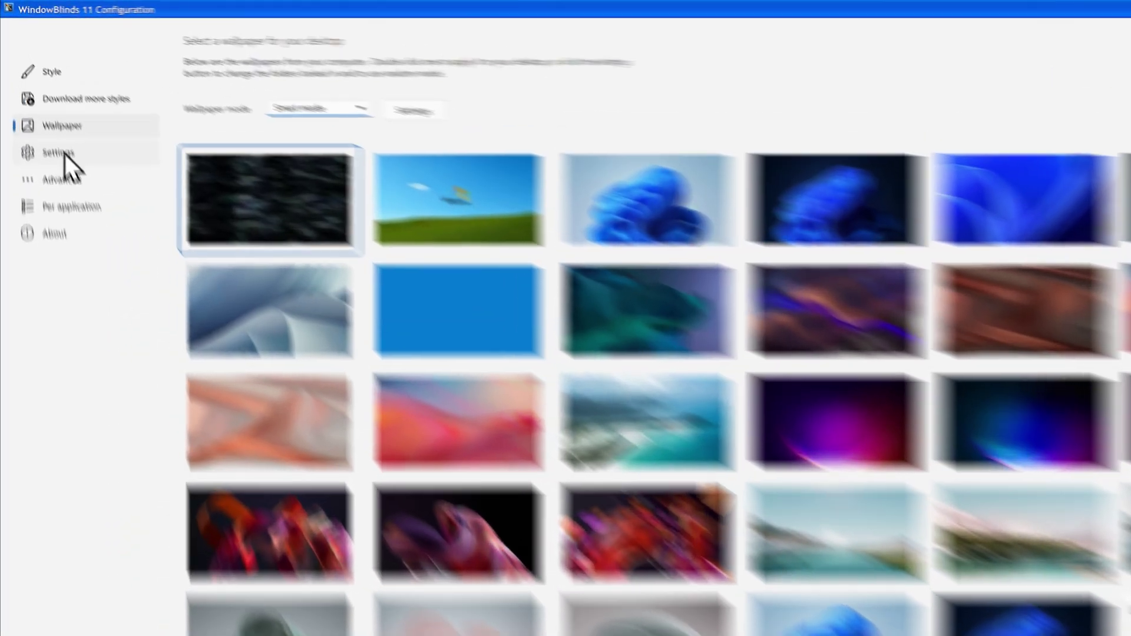
Leave the wallpaper gallery for the general Settings page.
{"action": "left_click", "coordinate": [34, 101]}
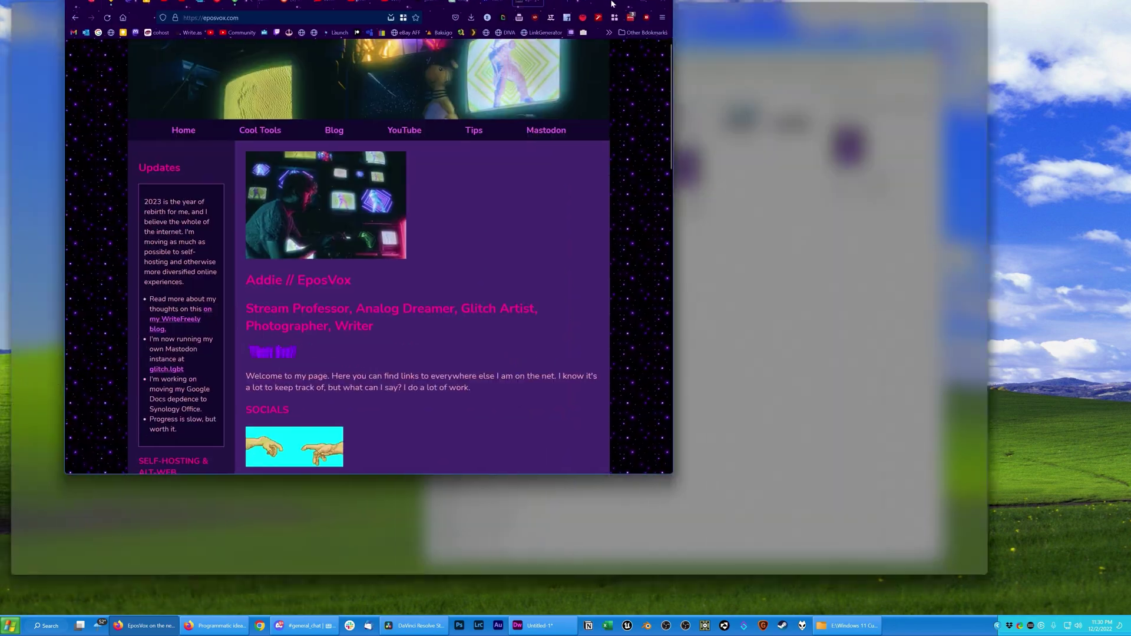
Maximize the Firefox window to fill the screen.
{"action": "left_click_drag", "start_coordinate": [611, 3], "coordinate": [613, 2]}
{"action": "scroll", "coordinate": [565, 298], "scroll_direction": "down", "scroll_amount": 9}
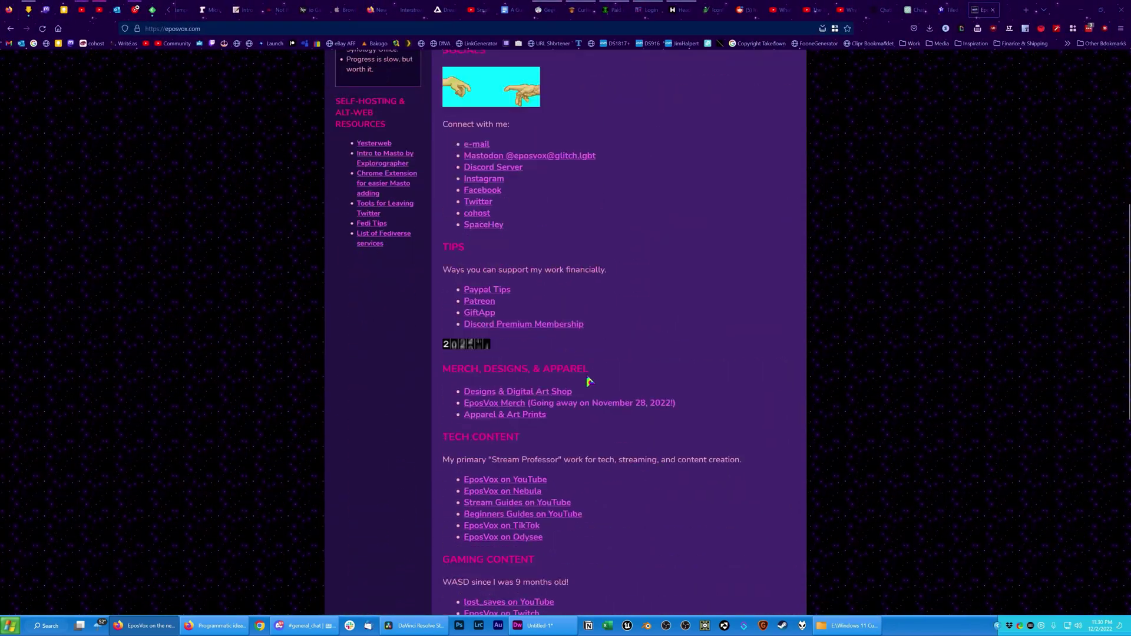
{"action": "scroll", "coordinate": [592, 401], "scroll_direction": "up", "scroll_amount": 7}
{"action": "scroll", "coordinate": [912, 140], "scroll_direction": "up", "scroll_amount": 2}
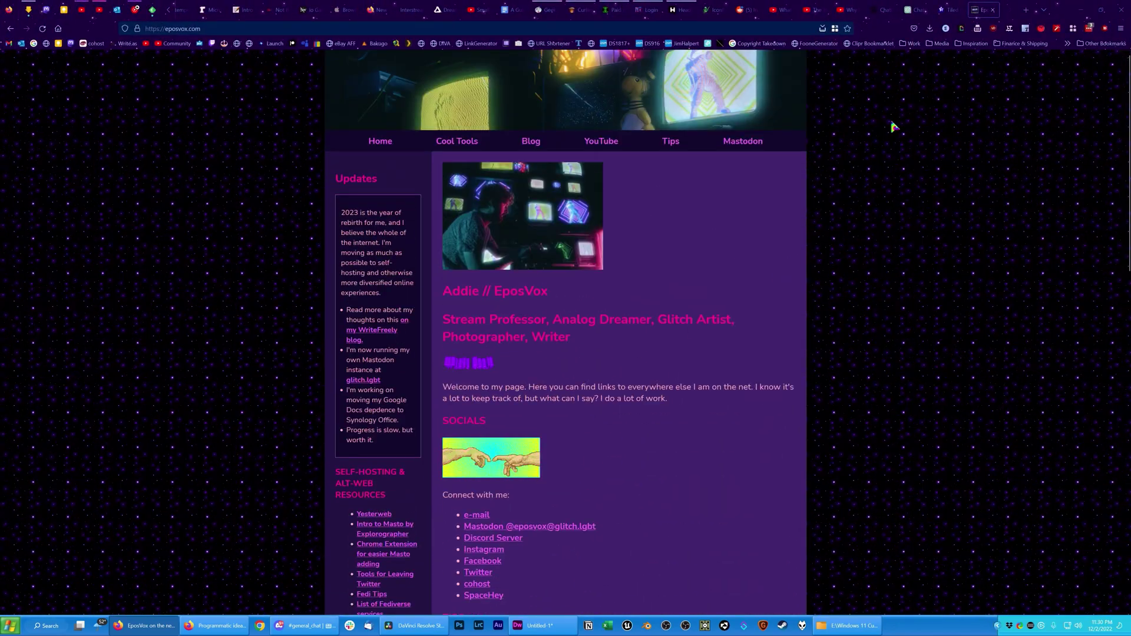
Load neocities, open the featured sadgrl retro site, then follow its Yesterweb link.
{"action": "left_click", "coordinate": [570, 28]}
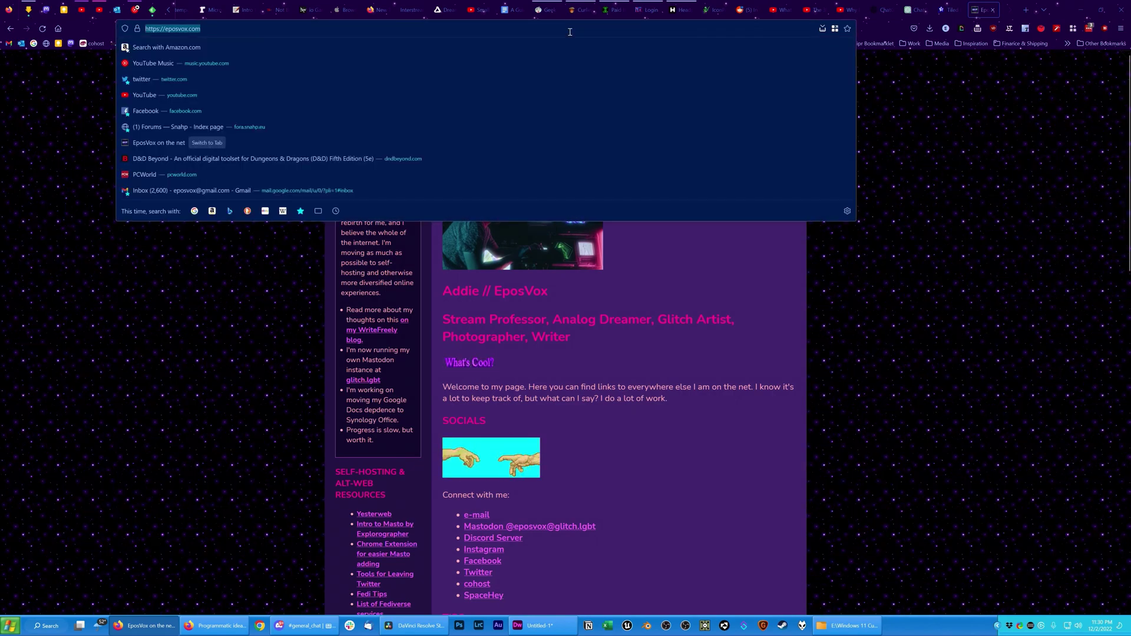
{"action": "type", "text": "neocities.org"}
{"action": "key", "text": "Return"}
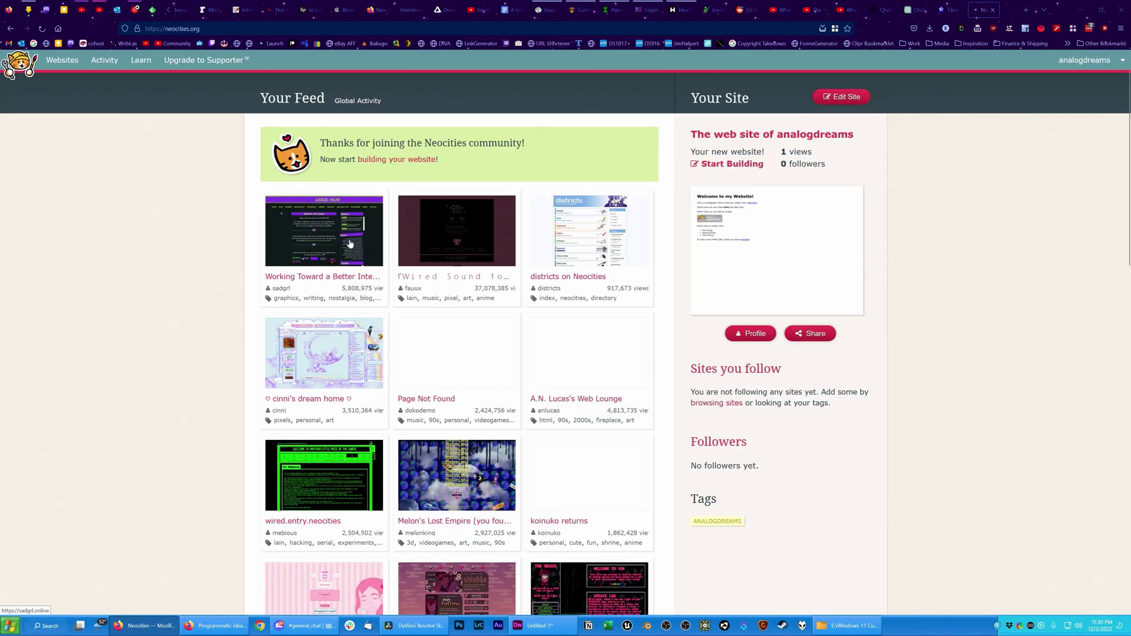
{"action": "left_click", "coordinate": [349, 244]}
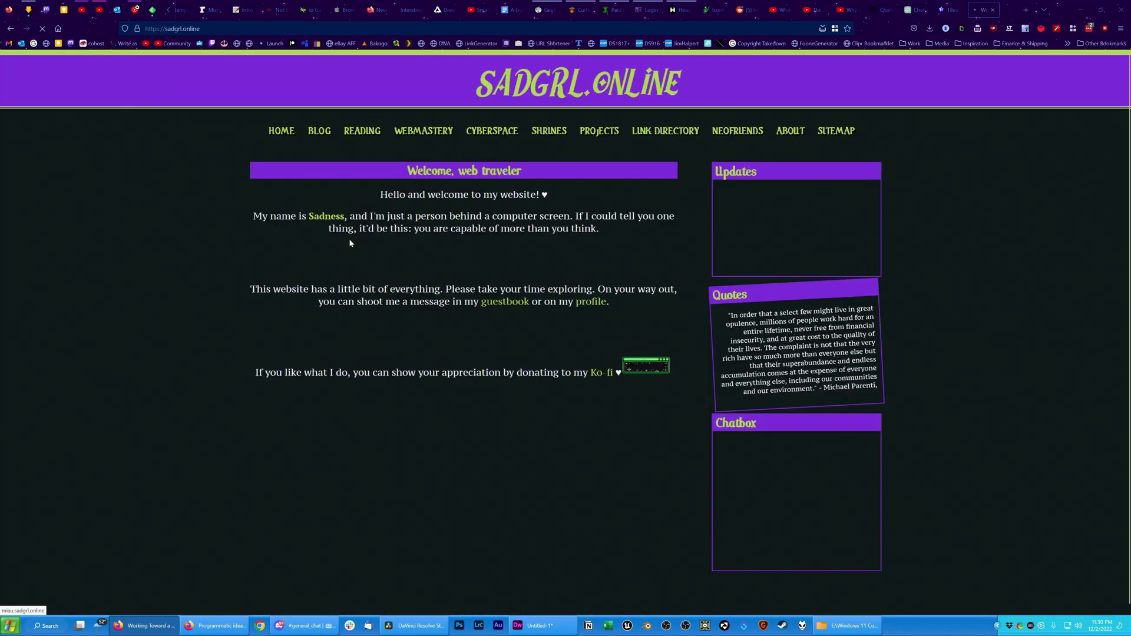
{"action": "scroll", "coordinate": [901, 388], "scroll_direction": "down", "scroll_amount": 1}
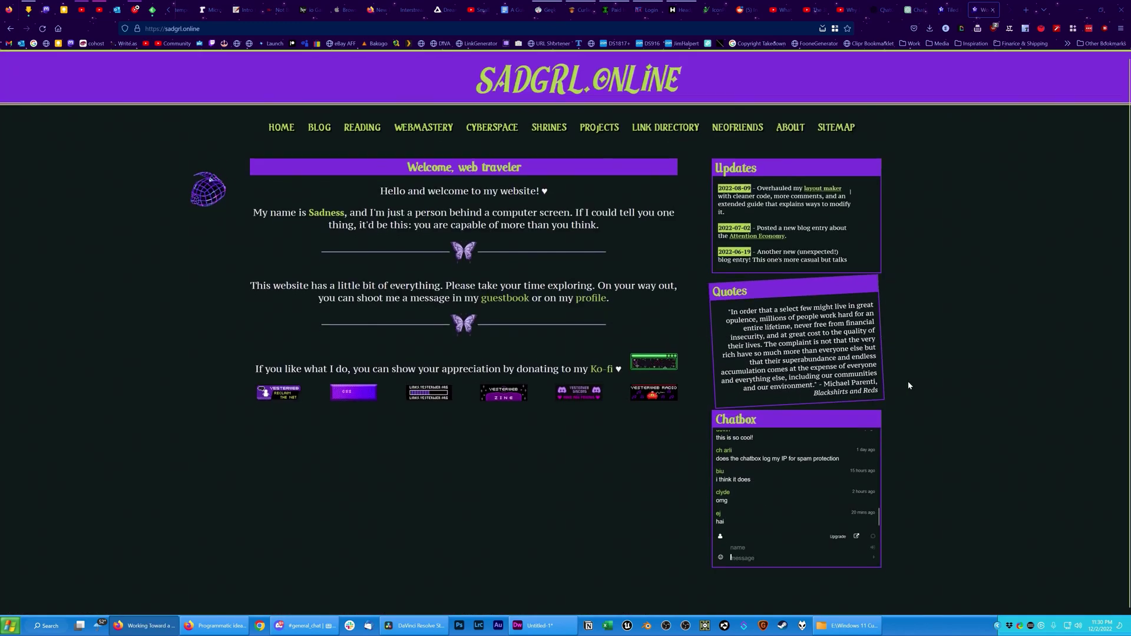
{"action": "left_click", "coordinate": [288, 392]}
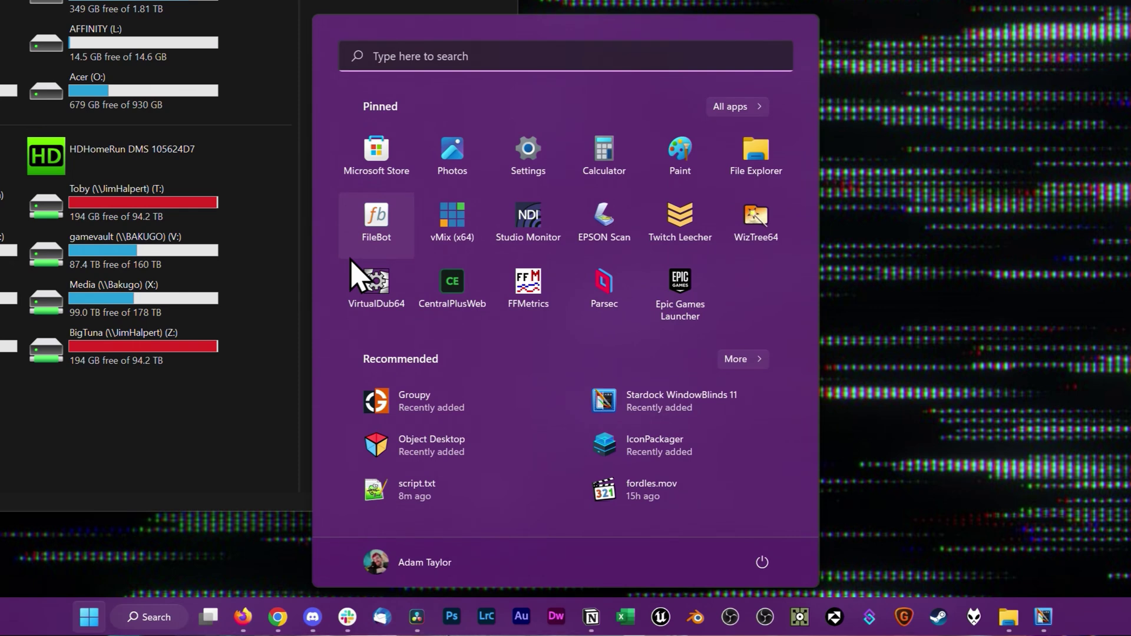
Close Start, slide the This PC window right, then reopen and dismiss Start with Esc.
{"action": "left_click", "coordinate": [83, 424]}
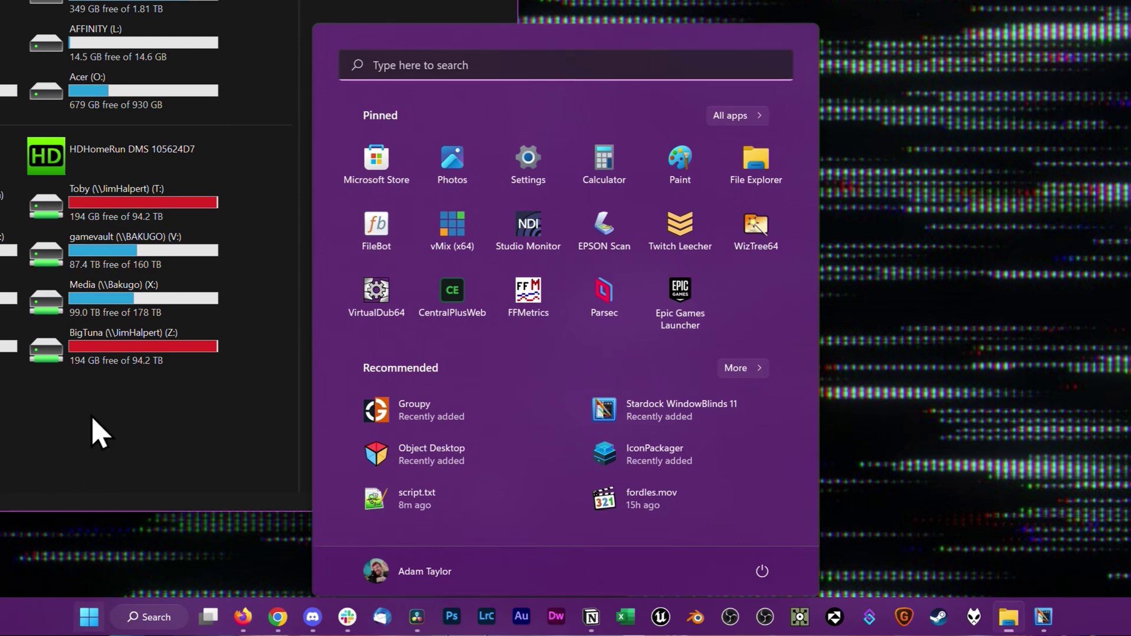
{"action": "left_click_drag", "start_coordinate": [11, 500], "coordinate": [245, 501]}
{"action": "left_click", "coordinate": [88, 617]}
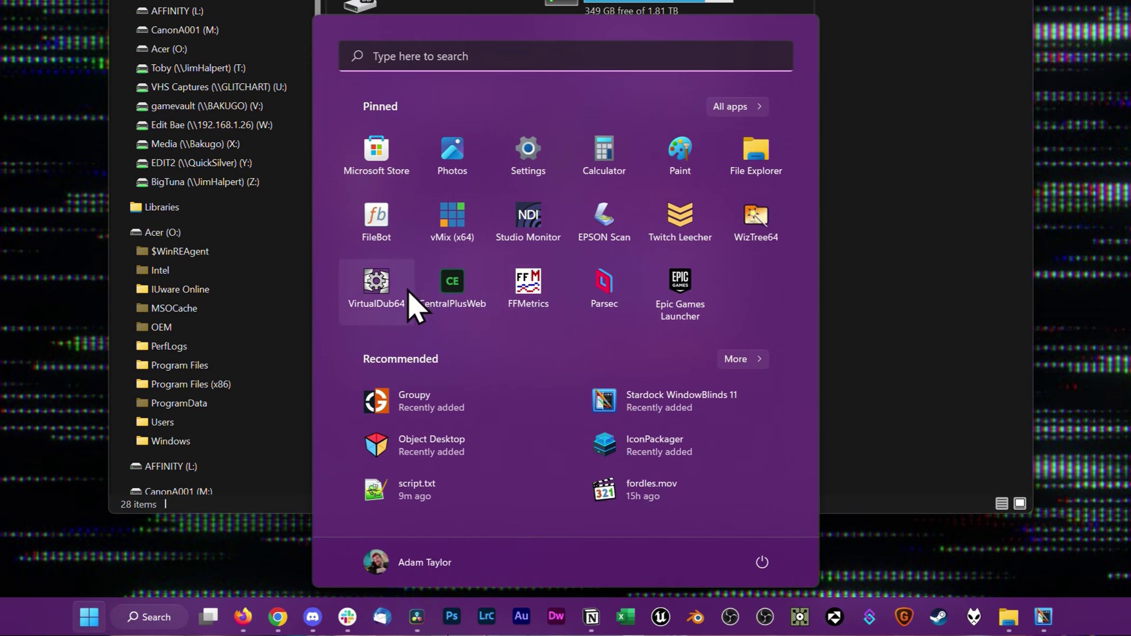
{"action": "key", "text": "Escape"}
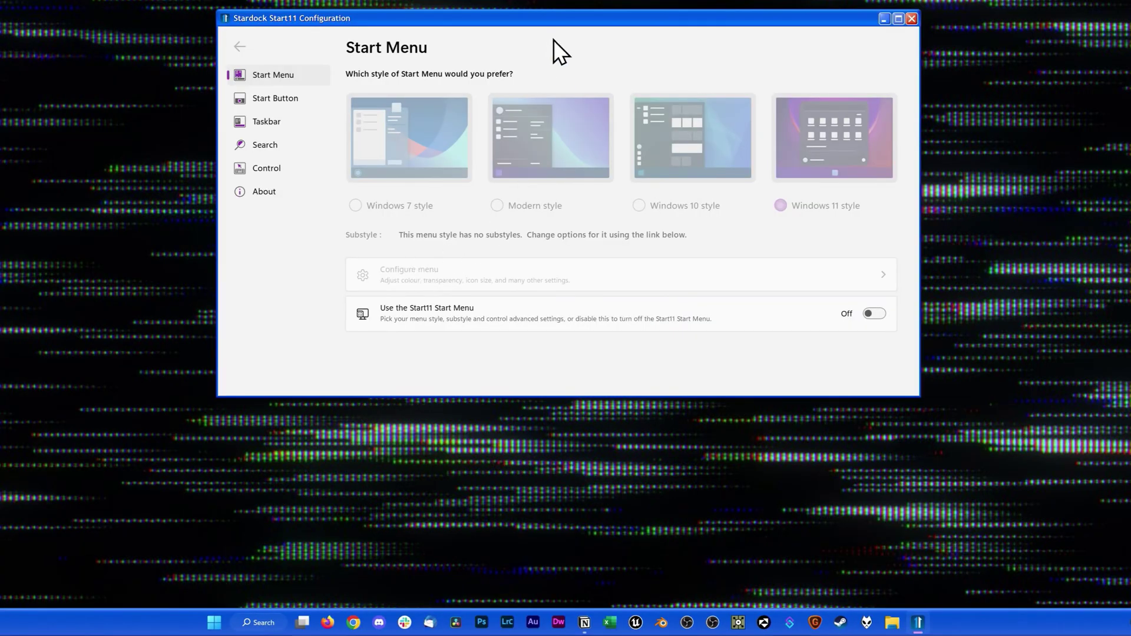
Turn on the Start11 replacement Start menu and preview it from the taskbar.
{"action": "left_click_drag", "start_coordinate": [536, 22], "coordinate": [492, 21]}
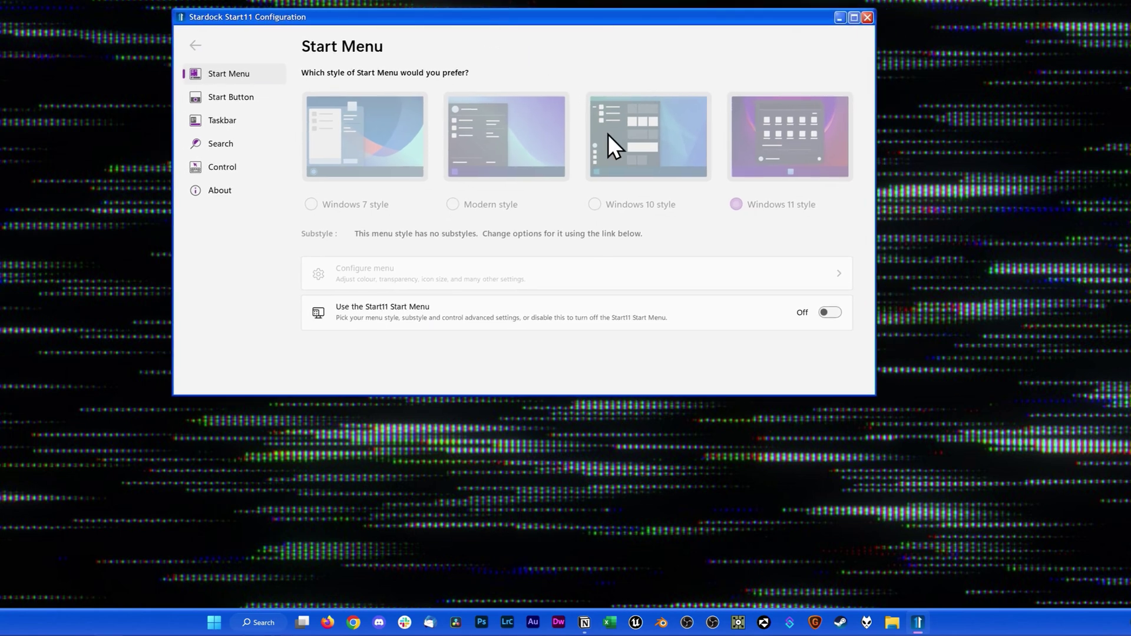
{"action": "left_click", "coordinate": [822, 311]}
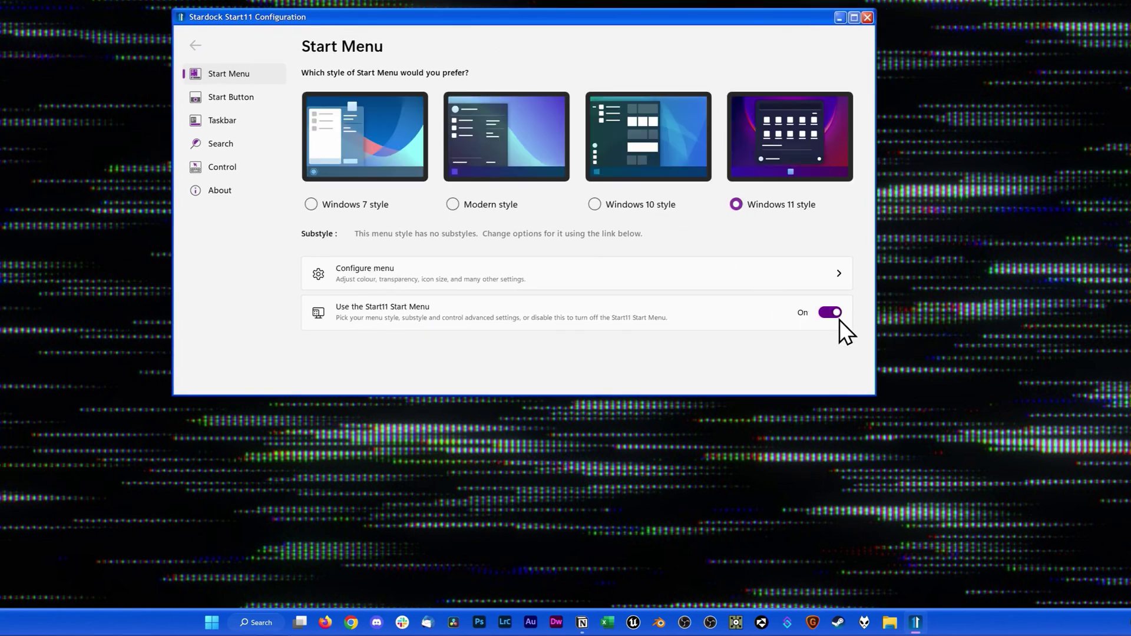
{"action": "left_click", "coordinate": [210, 626]}
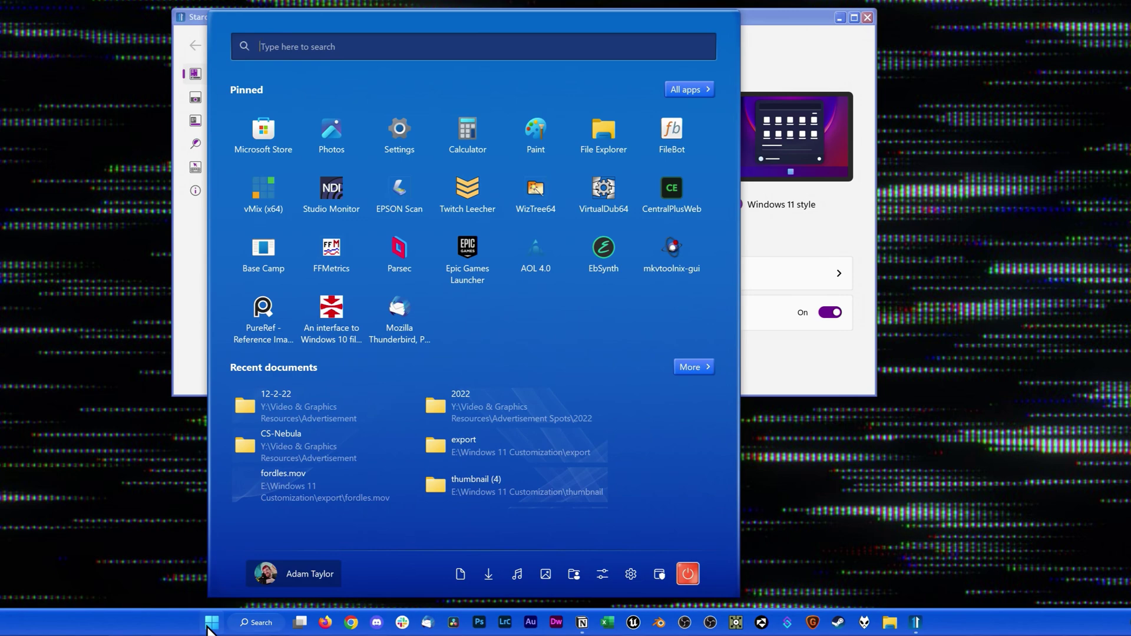
{"action": "left_click", "coordinate": [210, 625]}
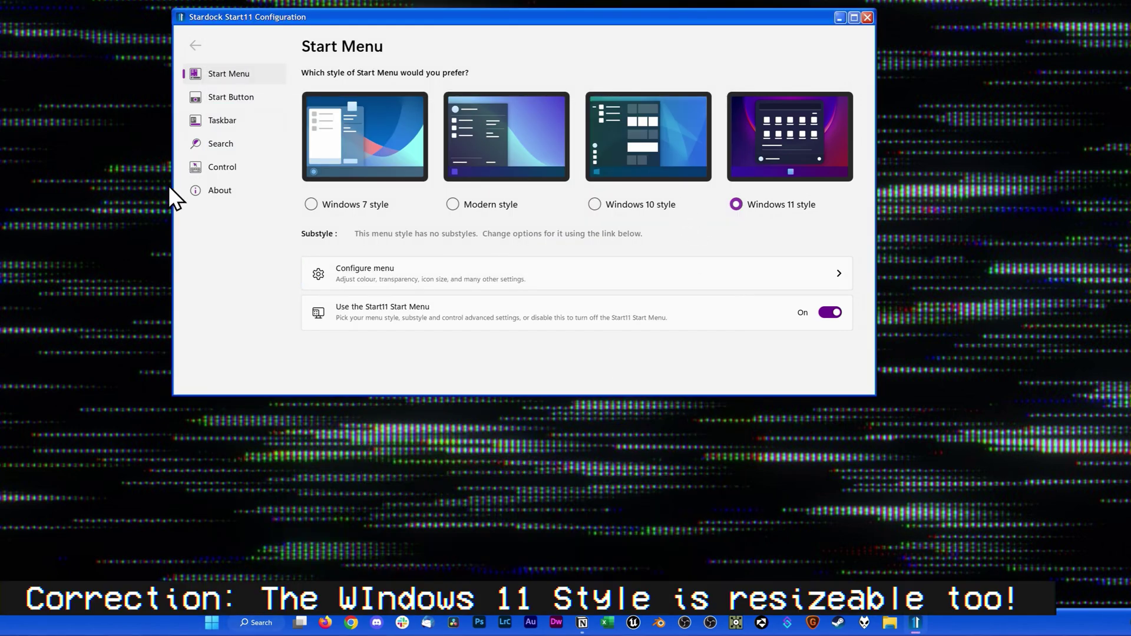
Choose the Windows 7 Start menu style with its standard substyle and preview it.
{"action": "left_click", "coordinate": [340, 209]}
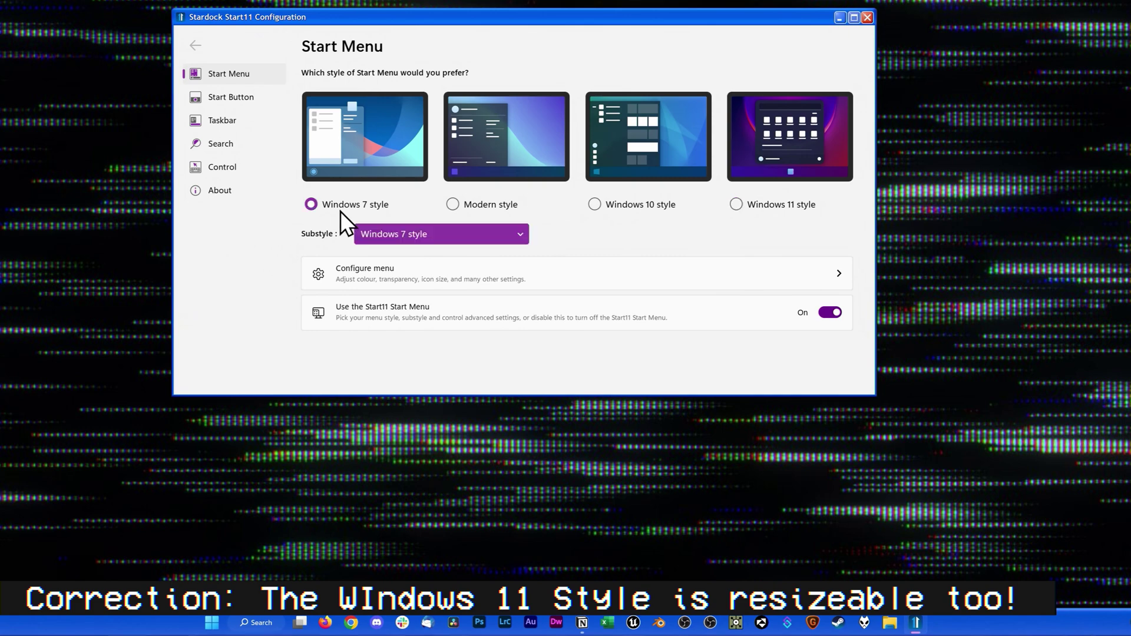
{"action": "left_click", "coordinate": [505, 239]}
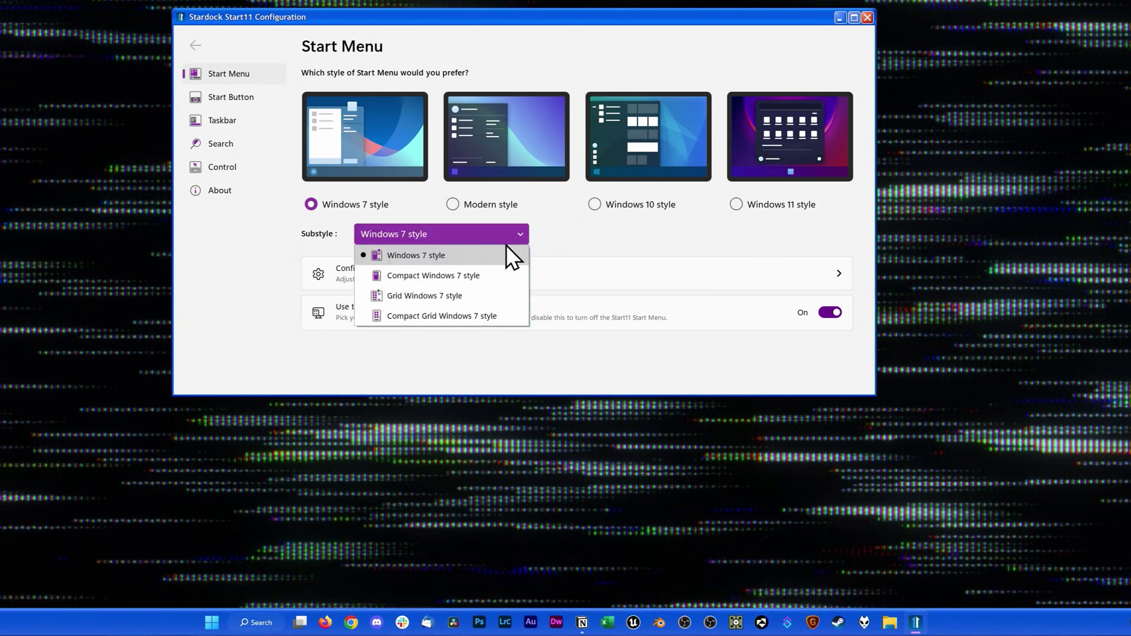
{"action": "left_click", "coordinate": [505, 247]}
{"action": "left_click", "coordinate": [222, 621]}
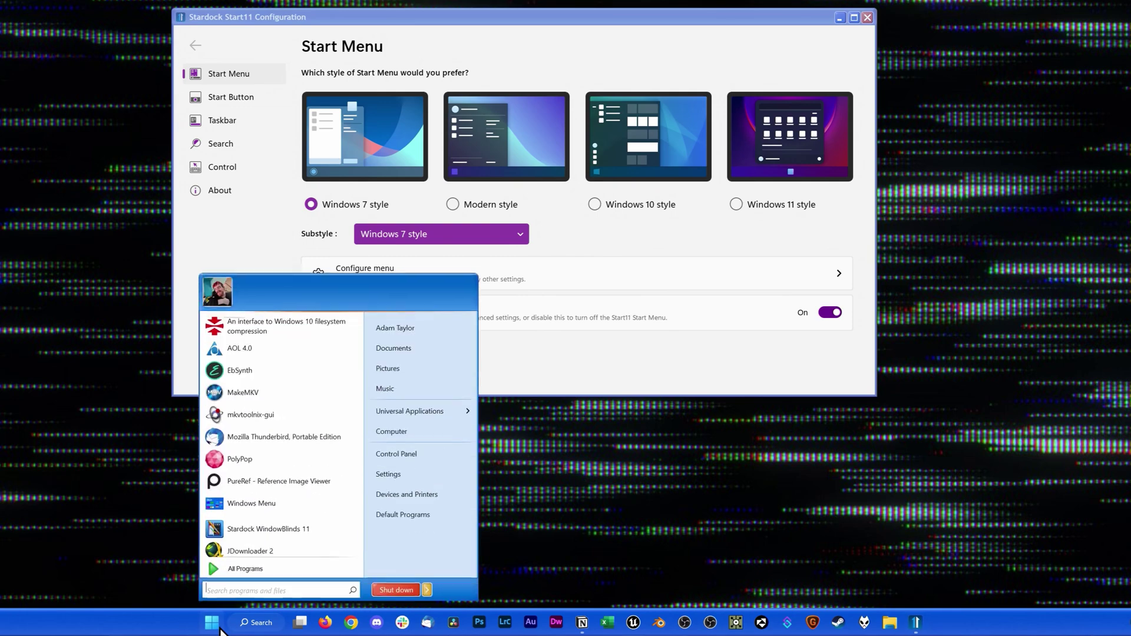
{"action": "left_click", "coordinate": [213, 619]}
{"action": "left_click", "coordinate": [213, 620]}
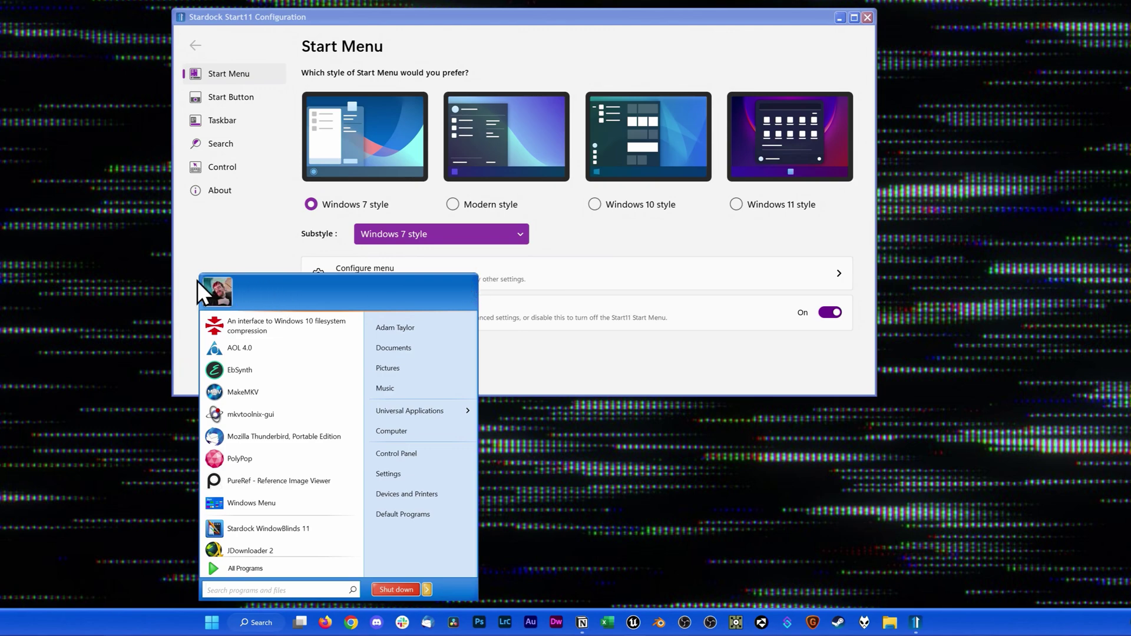
{"action": "left_click", "coordinate": [596, 234]}
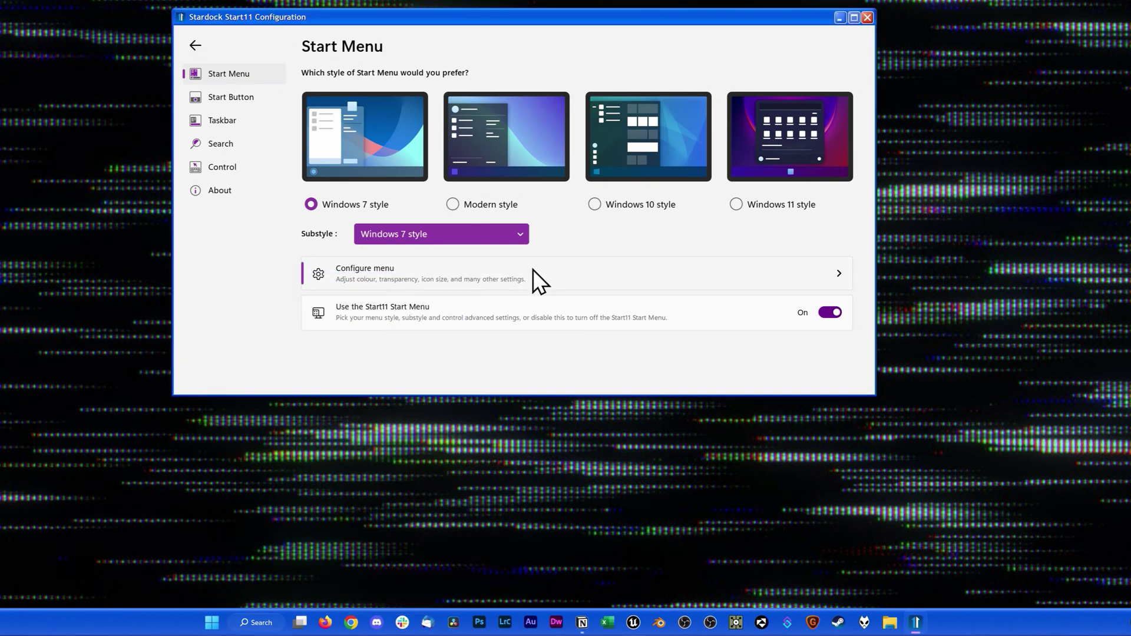
Look through the detailed Start menu configuration and themes list, then return to style choices.
{"action": "left_click", "coordinate": [532, 270]}
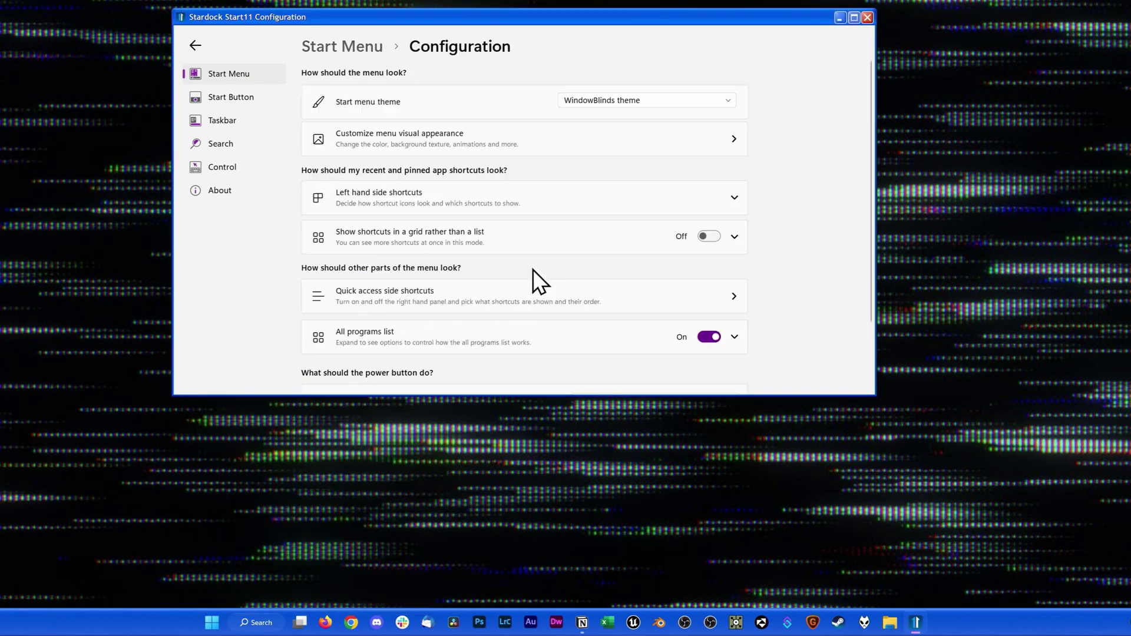
{"action": "left_click", "coordinate": [634, 101]}
{"action": "left_click", "coordinate": [206, 633]}
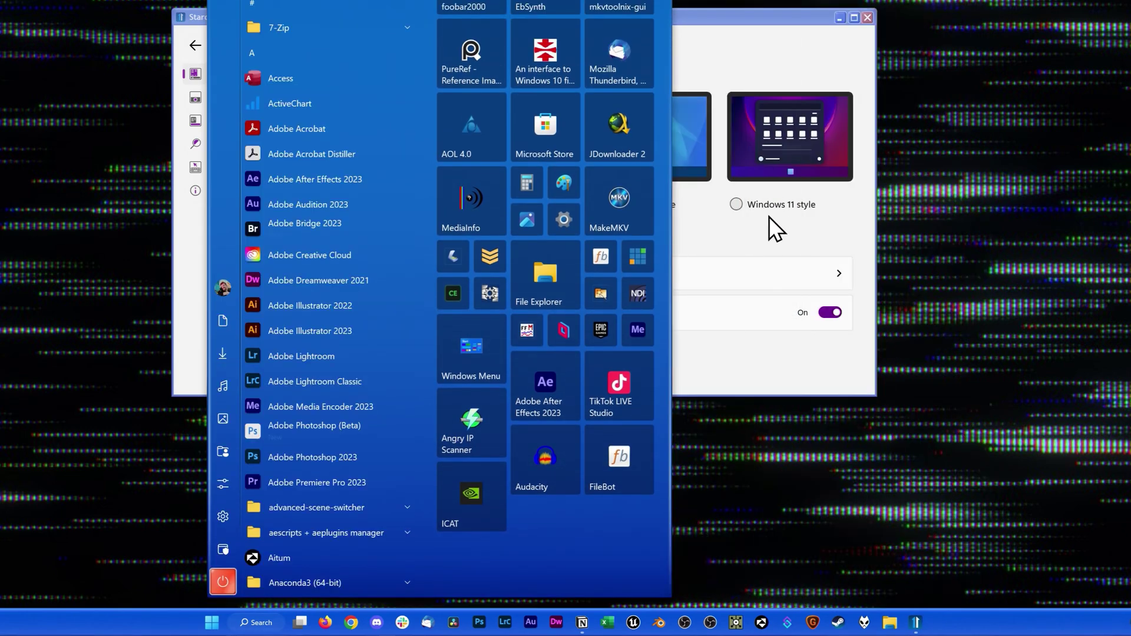
{"action": "left_click", "coordinate": [733, 242]}
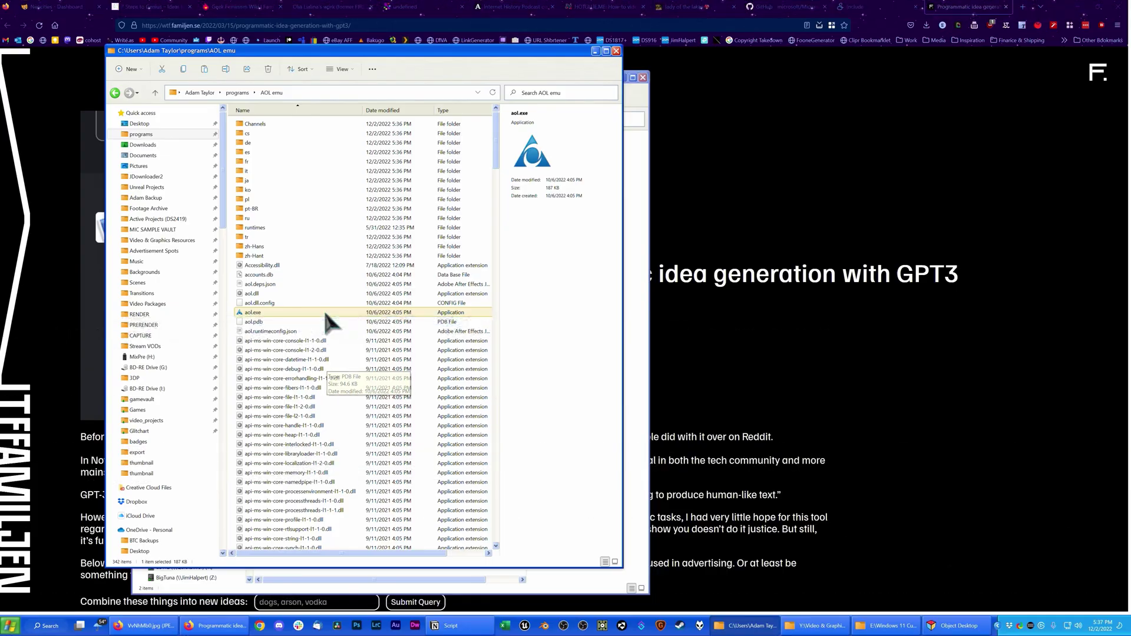
Pin aol.exe to Start via Show more options and inspect the new AOL 4.0 tile.
{"action": "right_click", "coordinate": [325, 312]}
{"action": "left_click", "coordinate": [373, 450]}
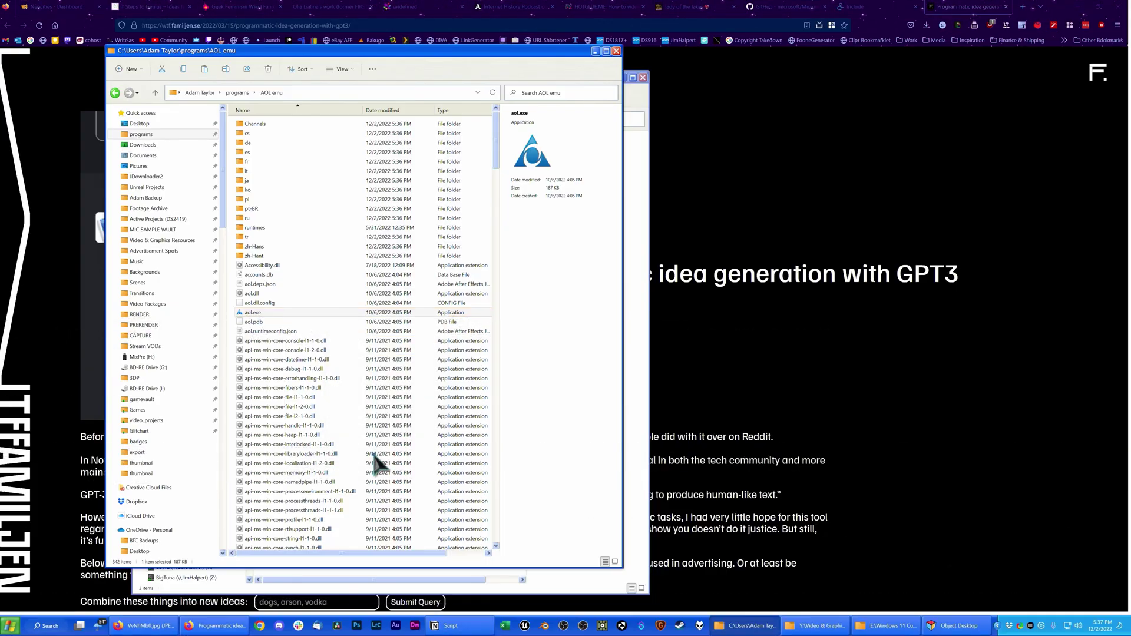
{"action": "left_click", "coordinate": [427, 232]}
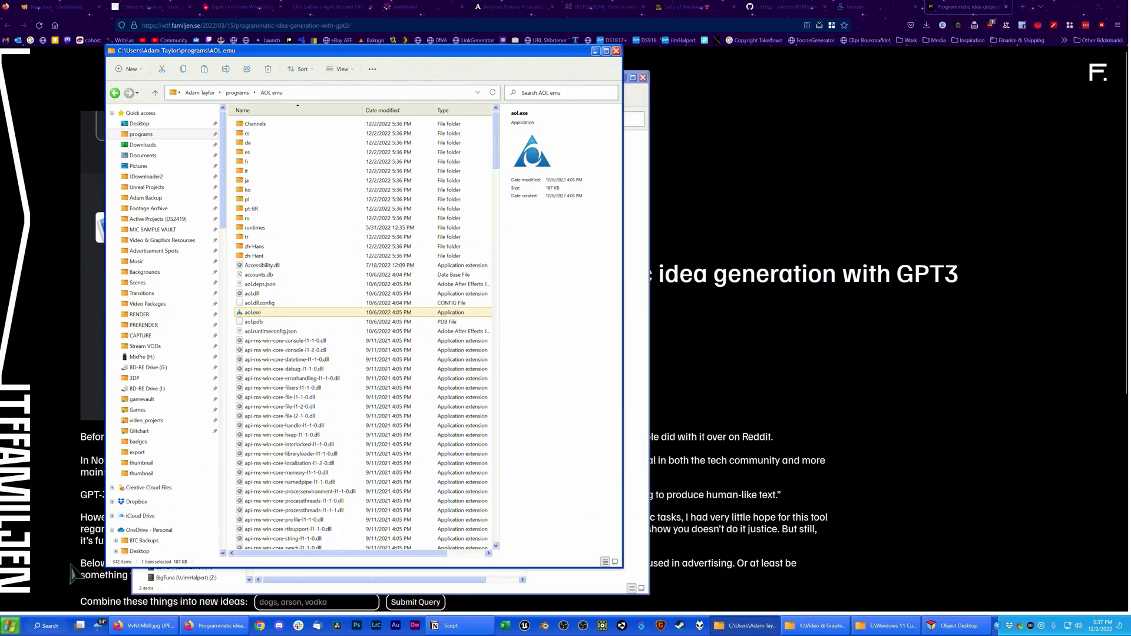
{"action": "key", "text": "super"}
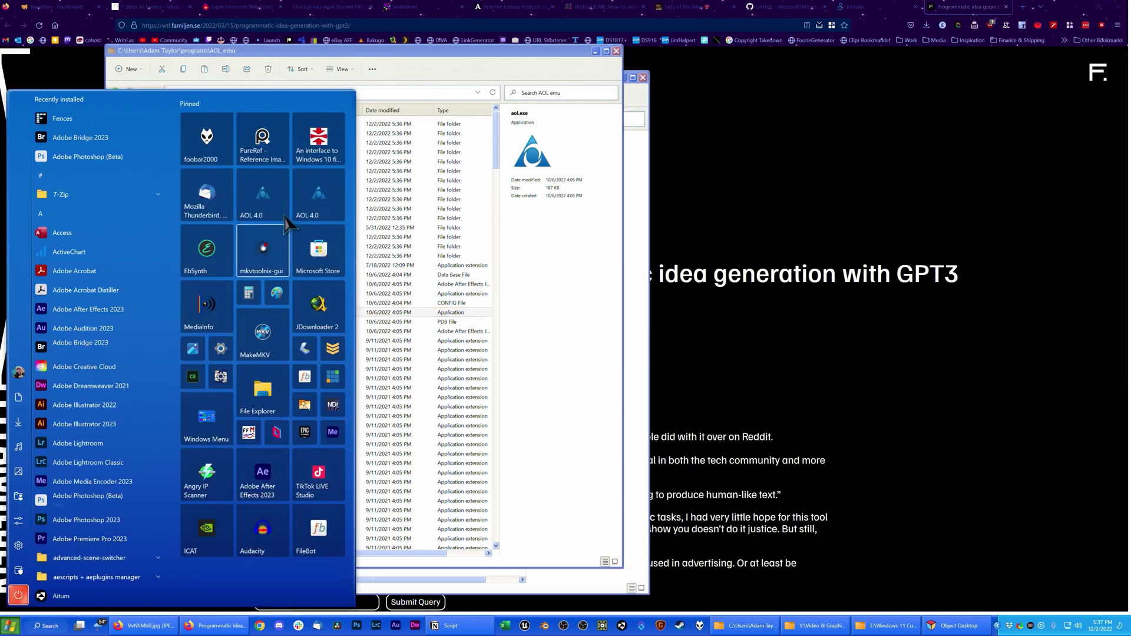
{"action": "right_click", "coordinate": [311, 192]}
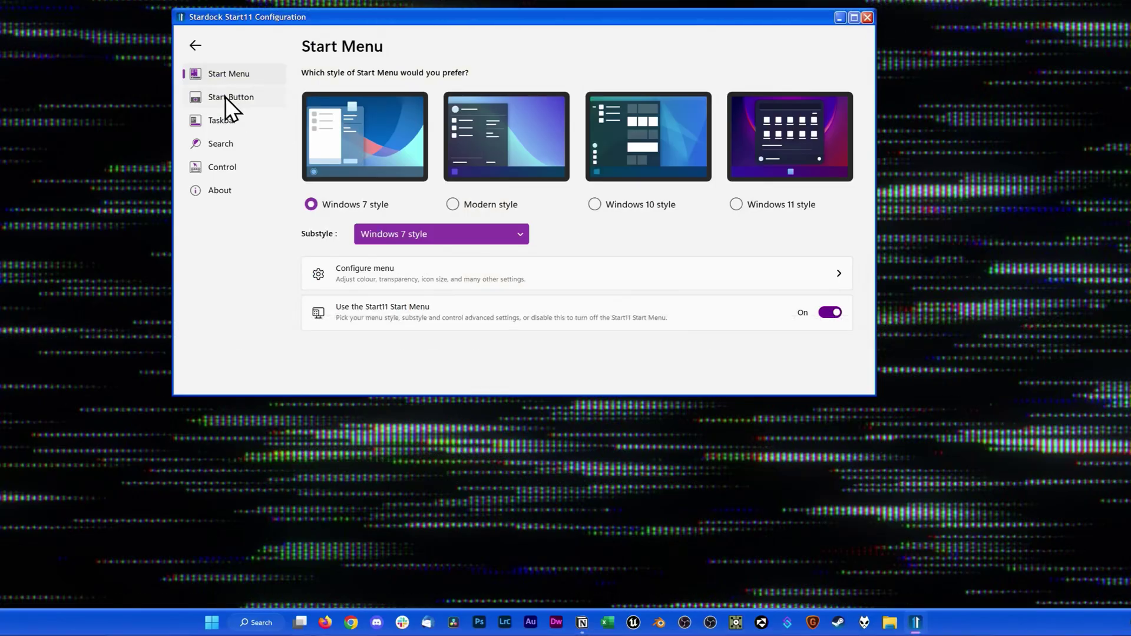
{"action": "left_click", "coordinate": [225, 97]}
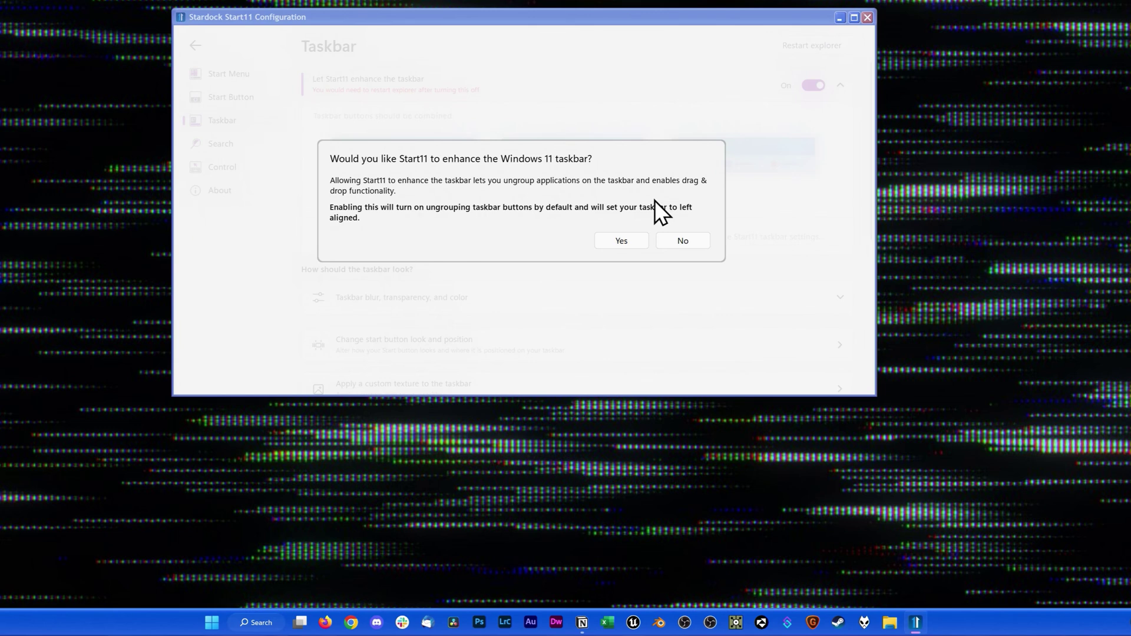
Let Start11 enhance the Windows 11 taskbar, then open Start to see the new look.
{"action": "left_click", "coordinate": [613, 242]}
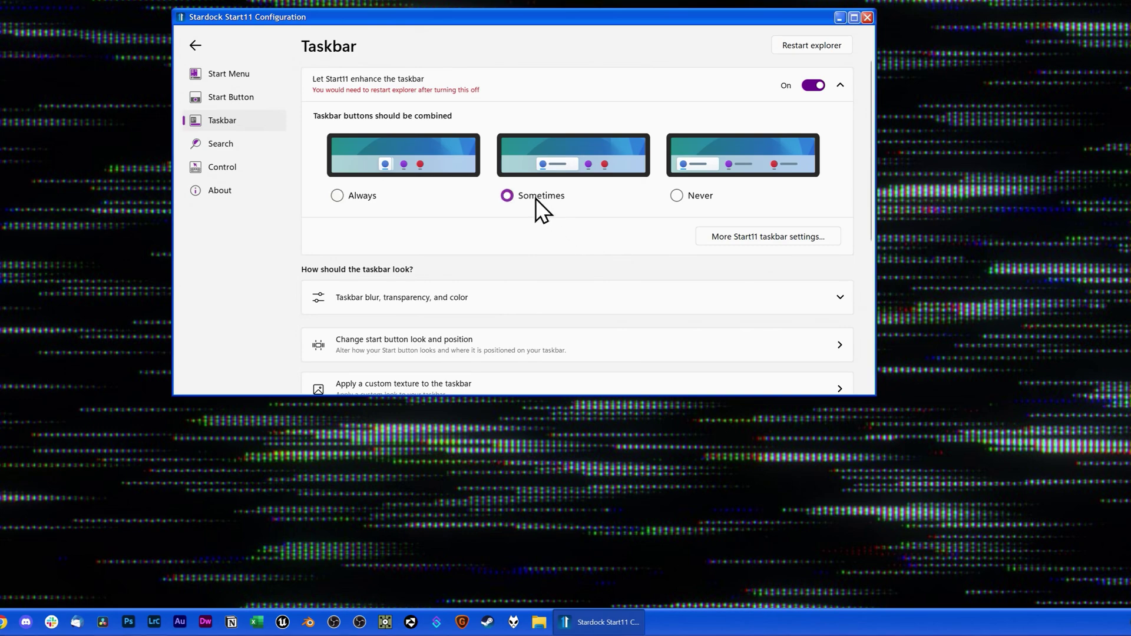
{"action": "scroll", "coordinate": [535, 259], "scroll_direction": "down", "scroll_amount": 2}
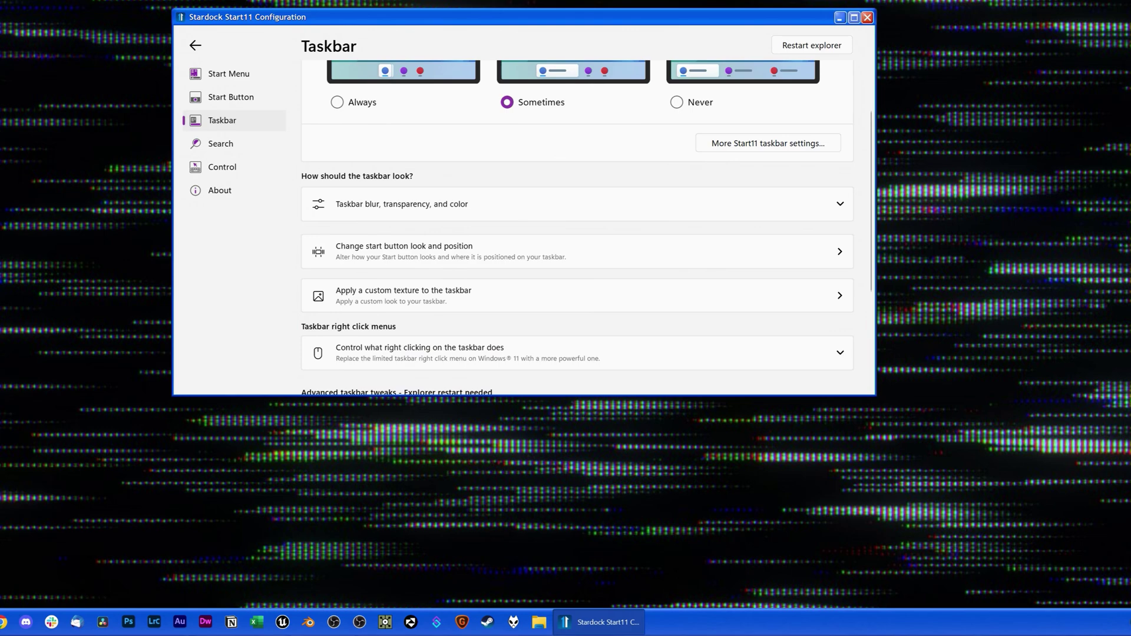
{"action": "key", "text": "super"}
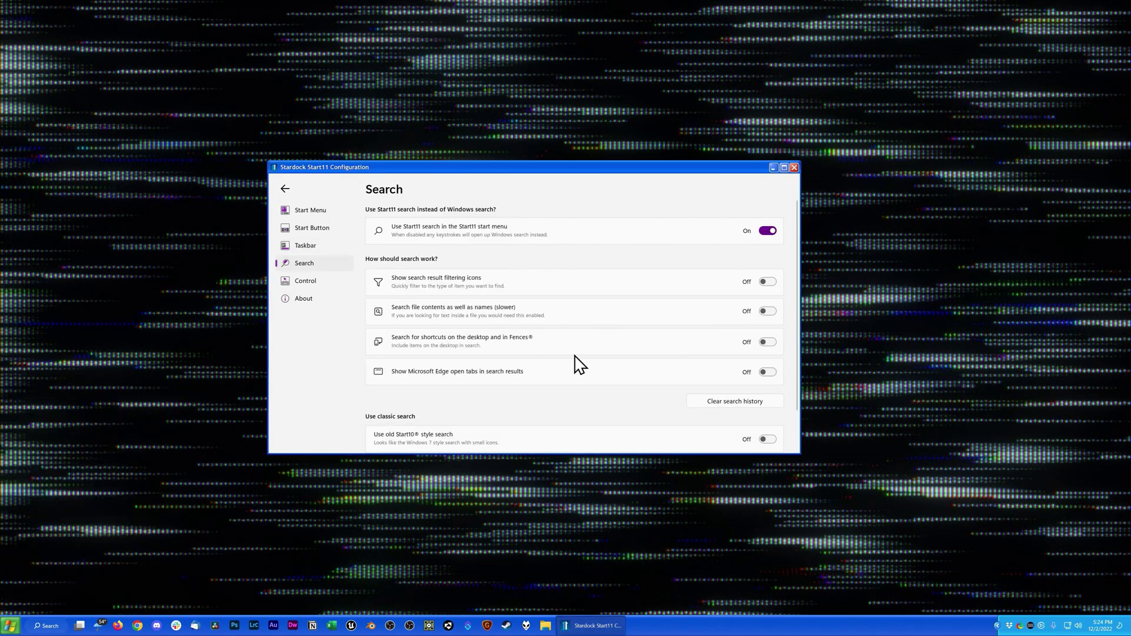
Scroll down and back up through the Start11 Search options.
{"action": "scroll", "coordinate": [595, 390], "scroll_direction": "down", "scroll_amount": 2}
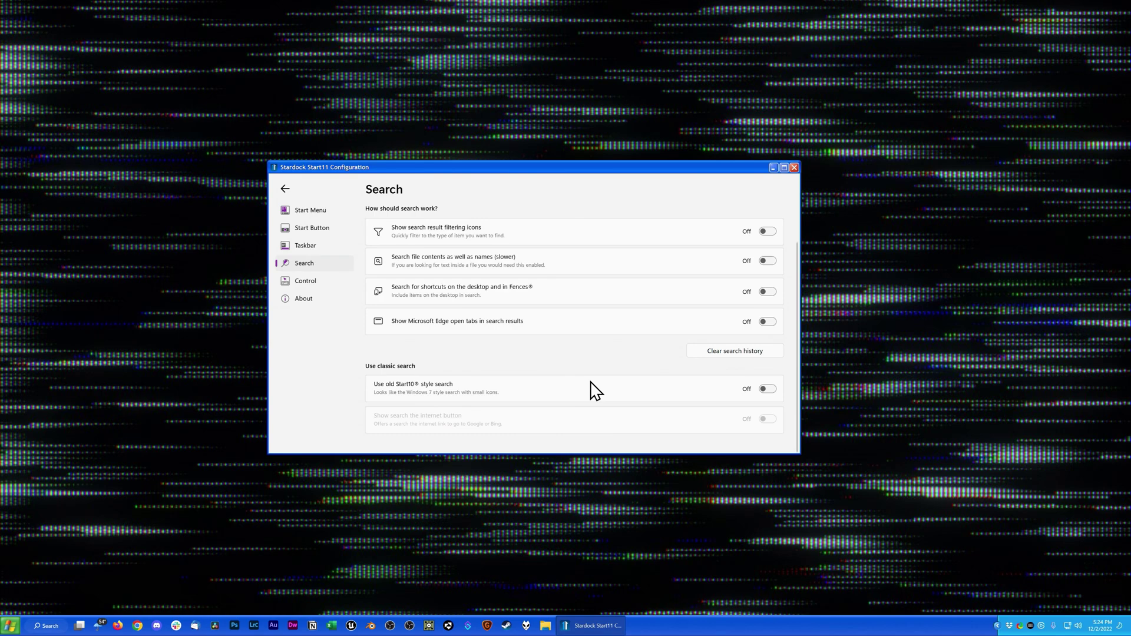
{"action": "scroll", "coordinate": [595, 390], "scroll_direction": "up", "scroll_amount": 2}
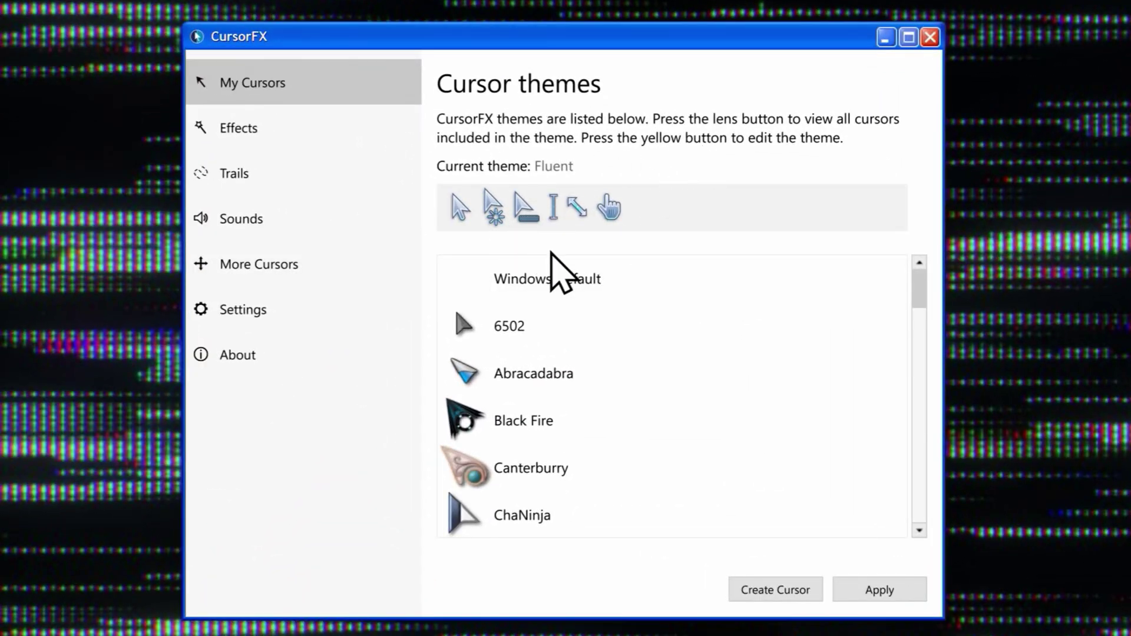
Apply the 6502, Black Fire, ChaNinja and Fluent Dark cursor themes in turn.
{"action": "left_click", "coordinate": [534, 331]}
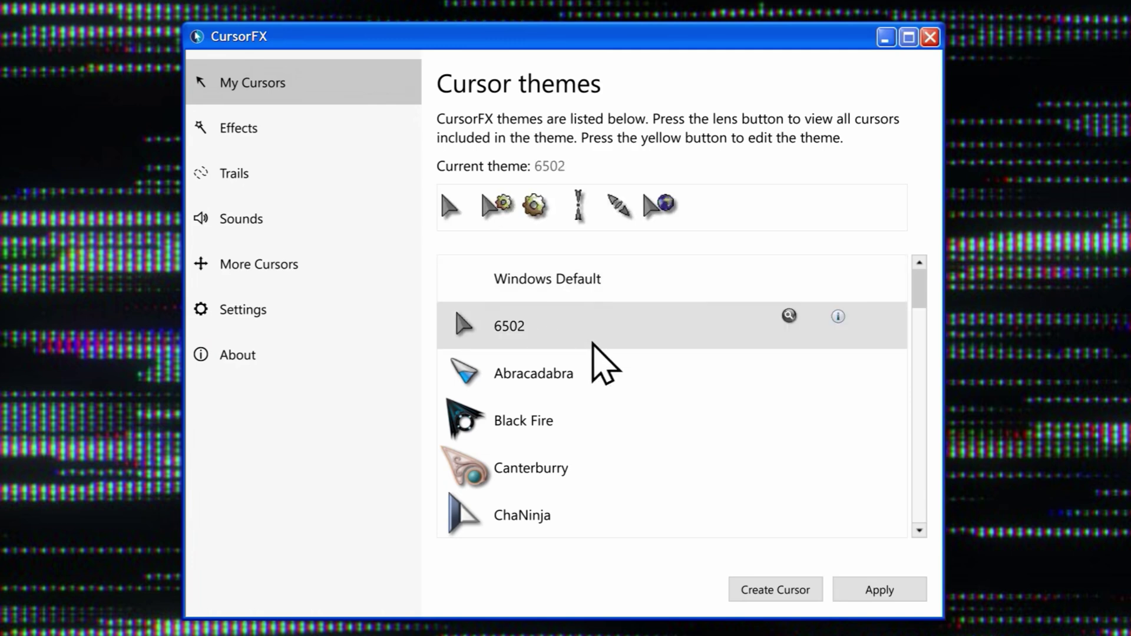
{"action": "left_click", "coordinate": [873, 589]}
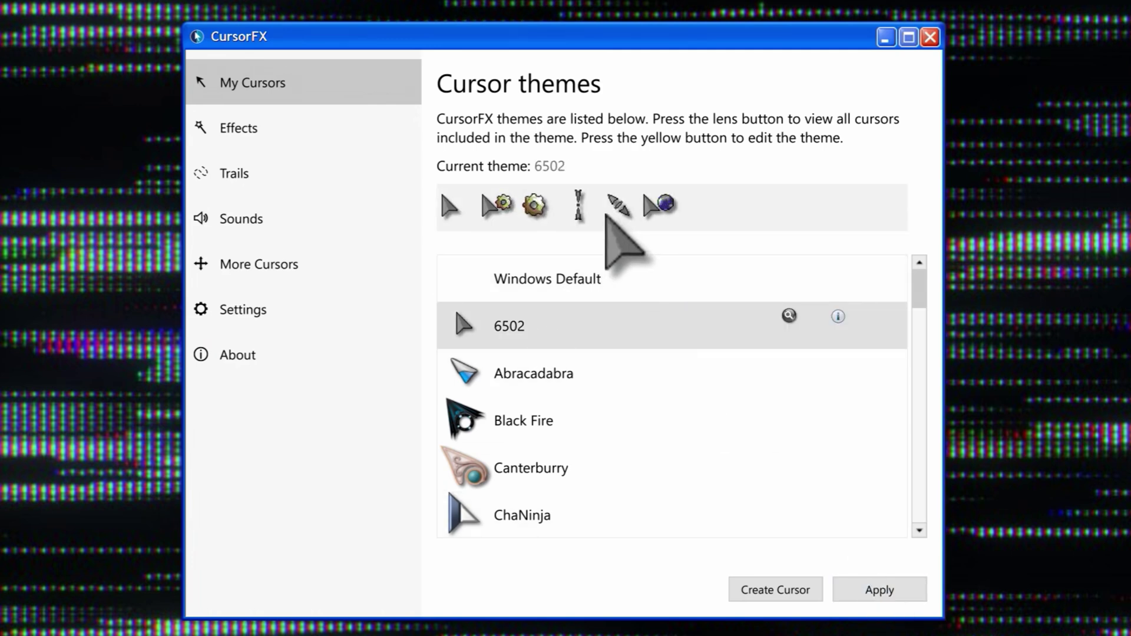
{"action": "left_click", "coordinate": [542, 418]}
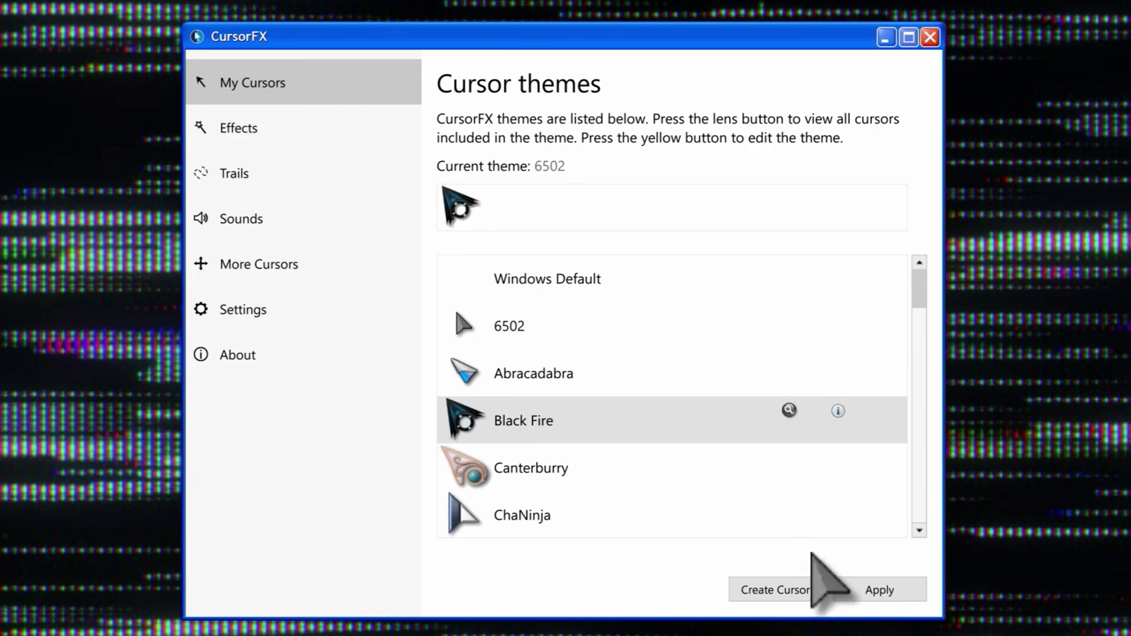
{"action": "left_click", "coordinate": [867, 587]}
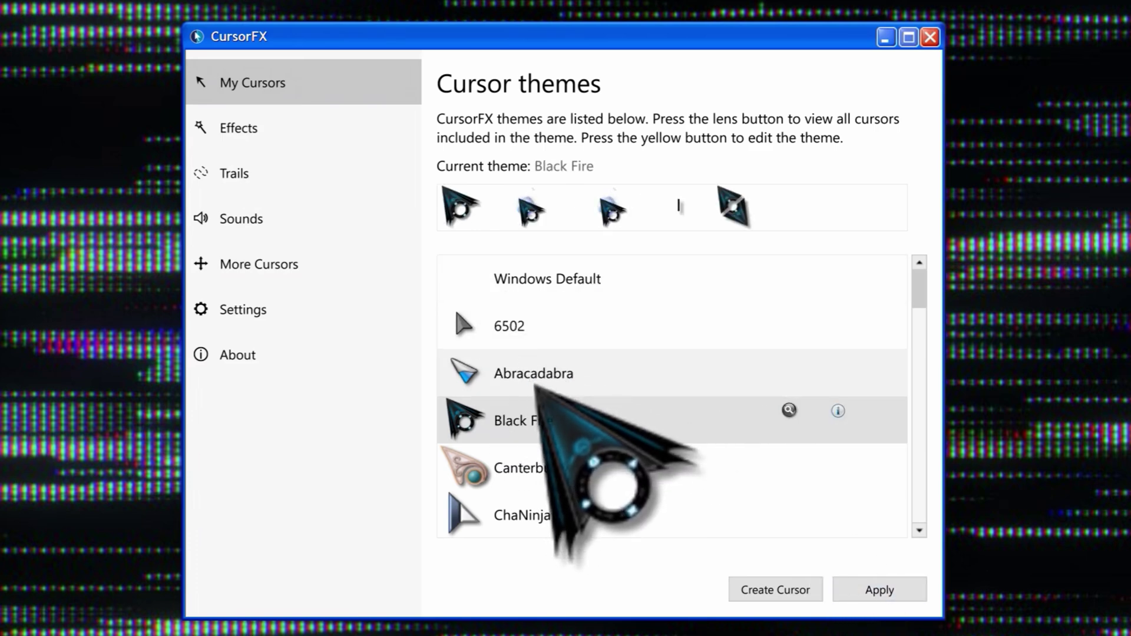
{"action": "scroll", "coordinate": [567, 462], "scroll_direction": "down", "scroll_amount": 1}
{"action": "left_click", "coordinate": [567, 462]}
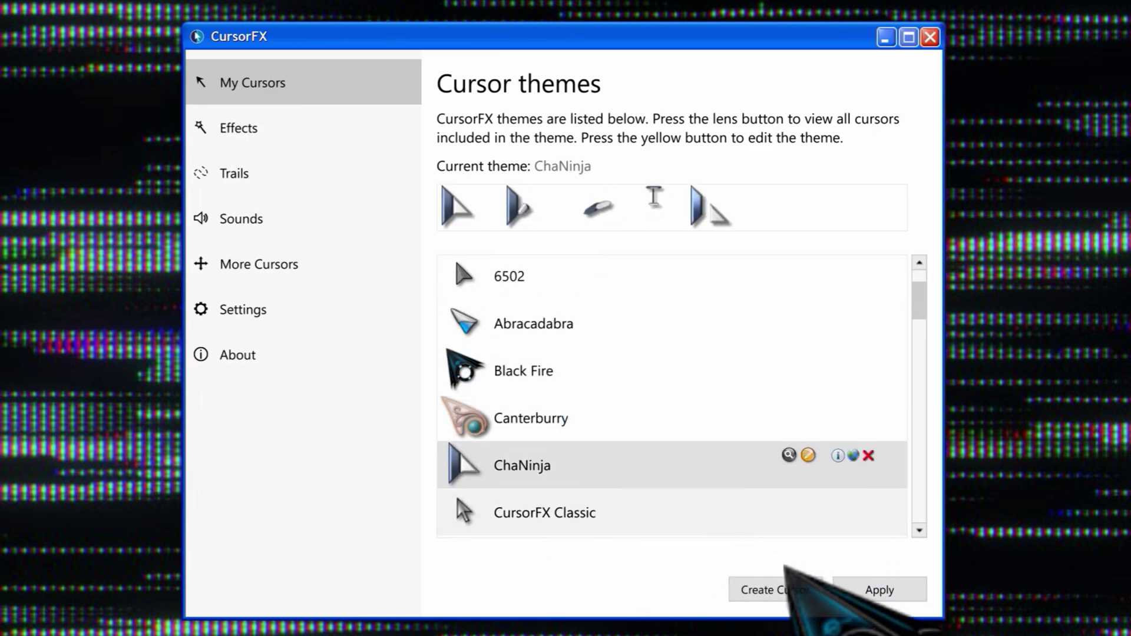
{"action": "left_click", "coordinate": [860, 587]}
{"action": "scroll", "coordinate": [523, 378], "scroll_direction": "down", "scroll_amount": 4}
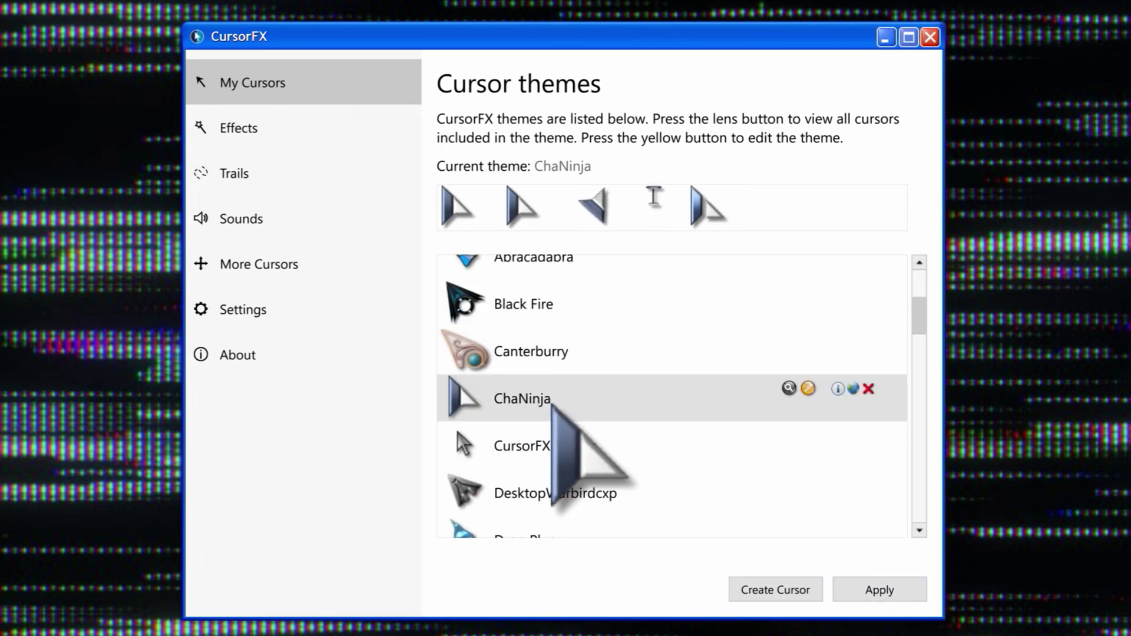
{"action": "scroll", "coordinate": [566, 462], "scroll_direction": "down", "scroll_amount": 3}
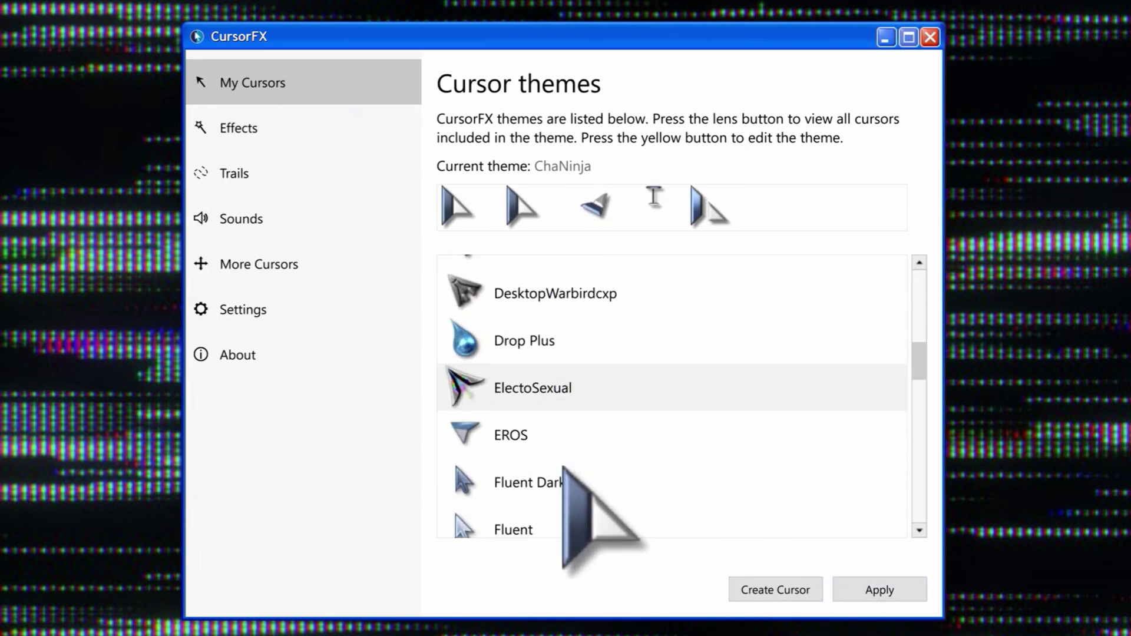
{"action": "left_click", "coordinate": [589, 401]}
{"action": "left_click", "coordinate": [881, 588]}
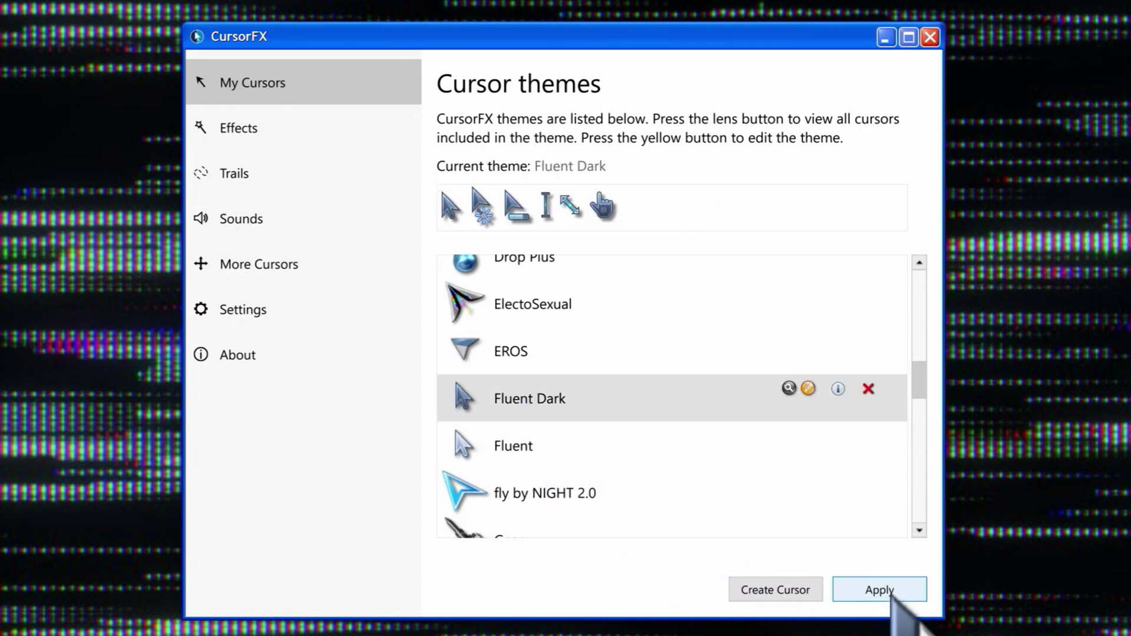
Apply the GlassMaxX and Lucite cursor themes, finishing on Position.
{"action": "scroll", "coordinate": [531, 412], "scroll_direction": "down", "scroll_amount": 3}
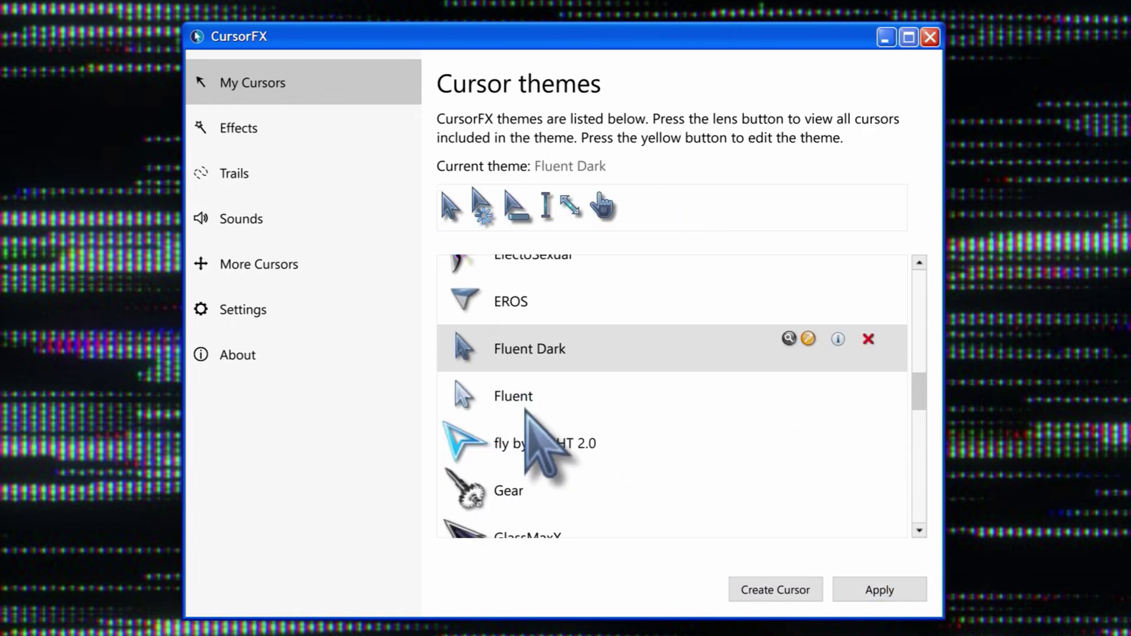
{"action": "left_click", "coordinate": [560, 451]}
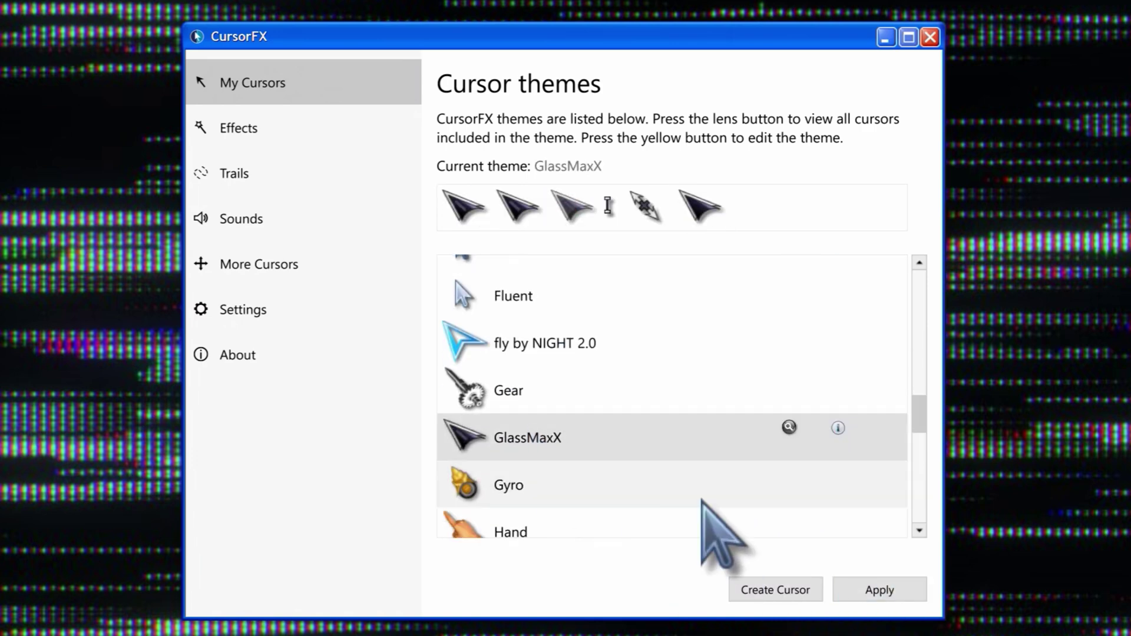
{"action": "left_click", "coordinate": [880, 589]}
{"action": "scroll", "coordinate": [507, 406], "scroll_direction": "down", "scroll_amount": 2}
{"action": "scroll", "coordinate": [506, 401], "scroll_direction": "down", "scroll_amount": 3}
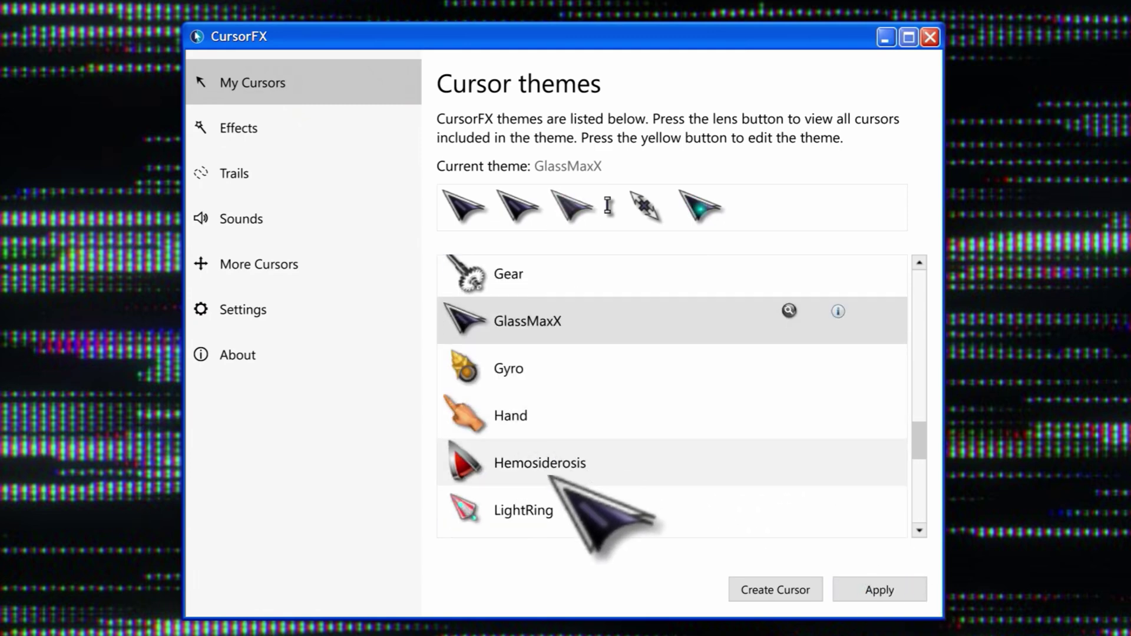
{"action": "left_click", "coordinate": [560, 465]}
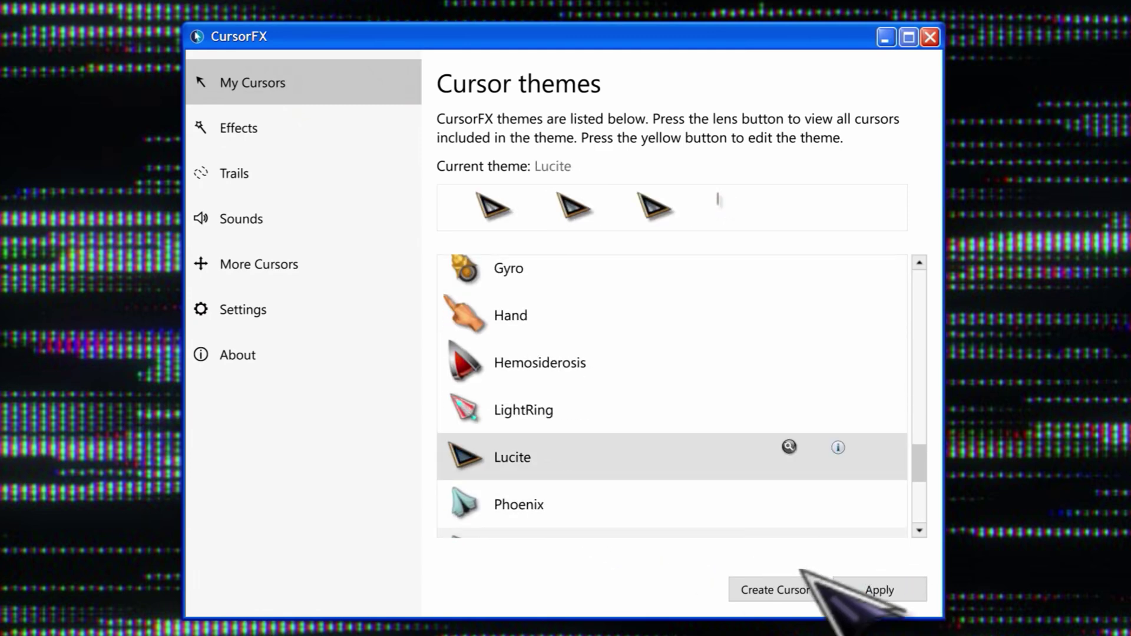
{"action": "left_click", "coordinate": [848, 589]}
{"action": "scroll", "coordinate": [624, 451], "scroll_direction": "down", "scroll_amount": 4}
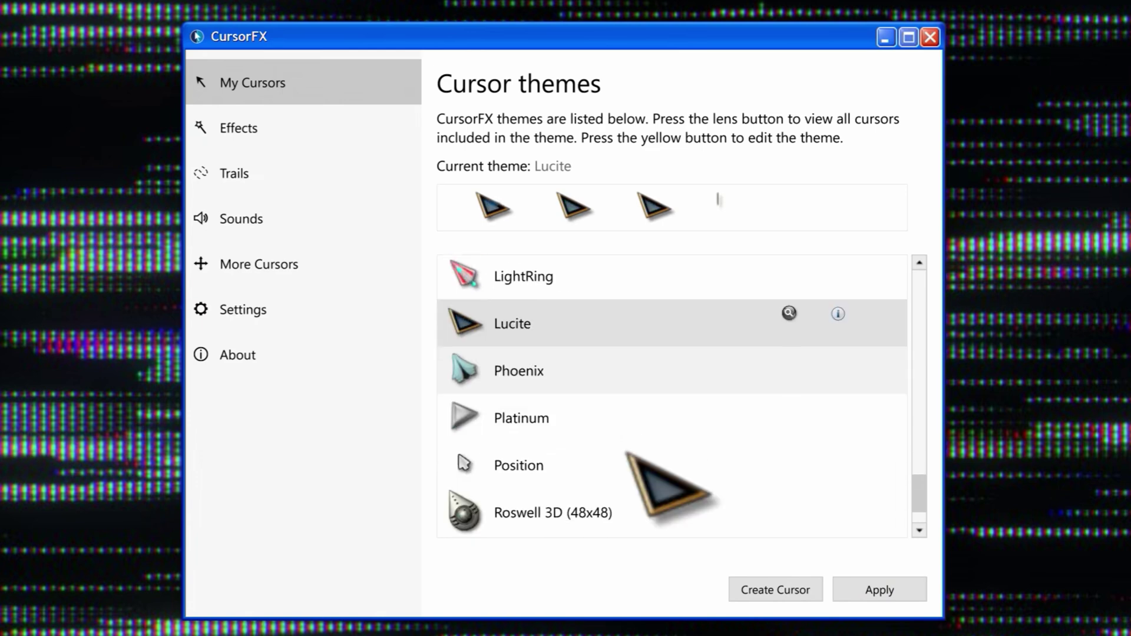
{"action": "left_click", "coordinate": [584, 423]}
{"action": "left_click", "coordinate": [881, 589]}
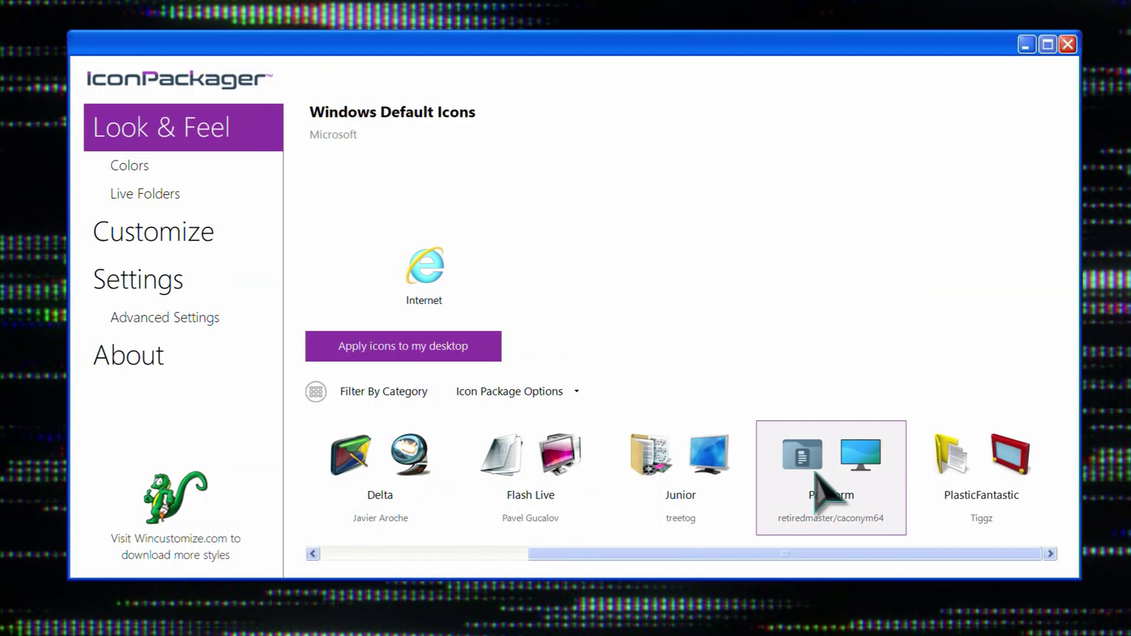
Select the Paraform icon package, glance at its Customize icons page, and return to Look & Feel.
{"action": "left_click", "coordinate": [845, 453]}
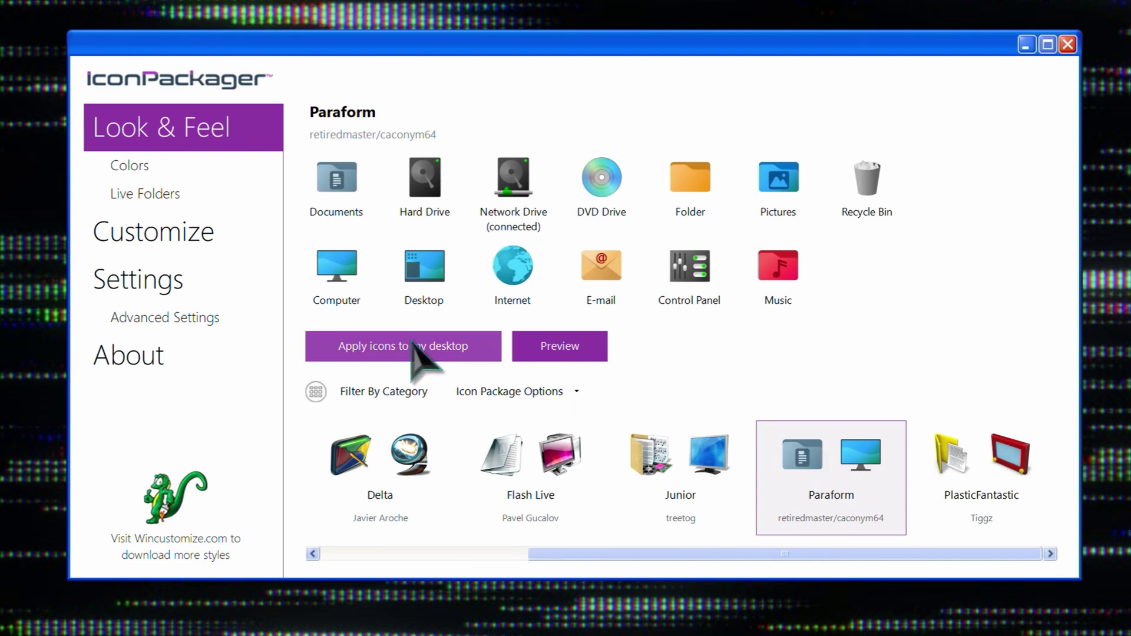
{"action": "left_click", "coordinate": [171, 252]}
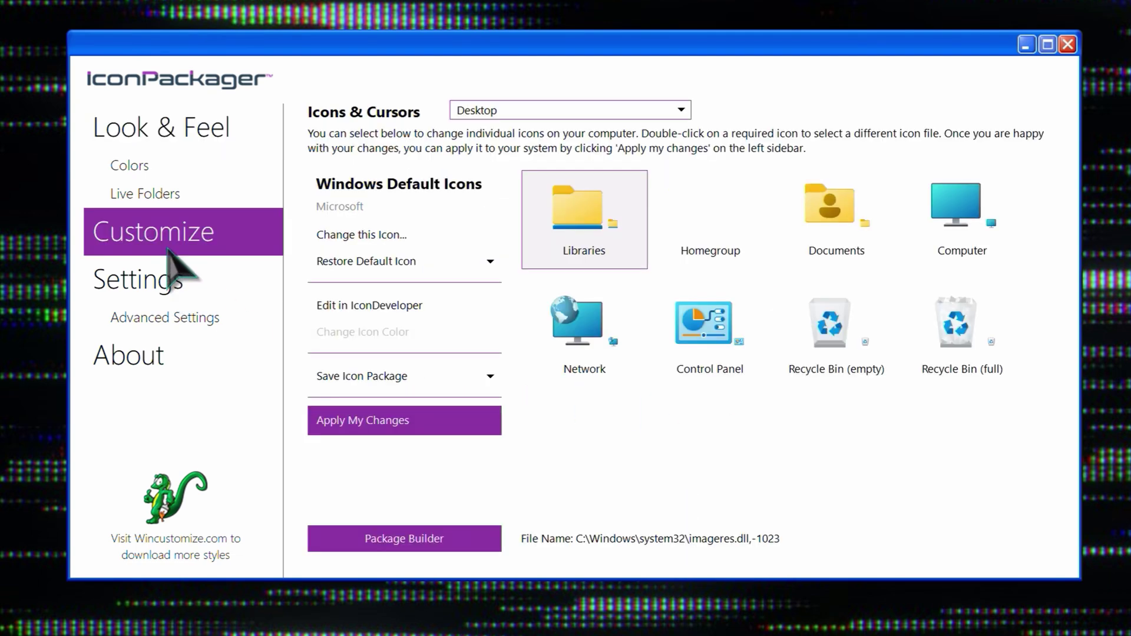
{"action": "left_click", "coordinate": [176, 138]}
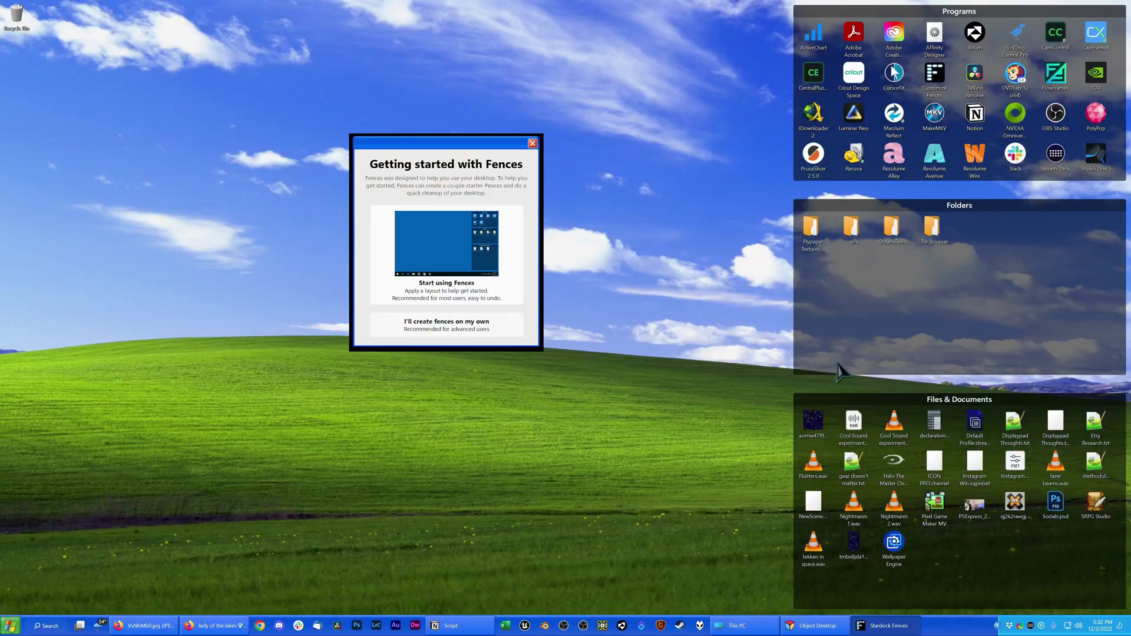
Set fence labels to appear only on mouseover under Color & appearance.
{"action": "key", "text": "Escape"}
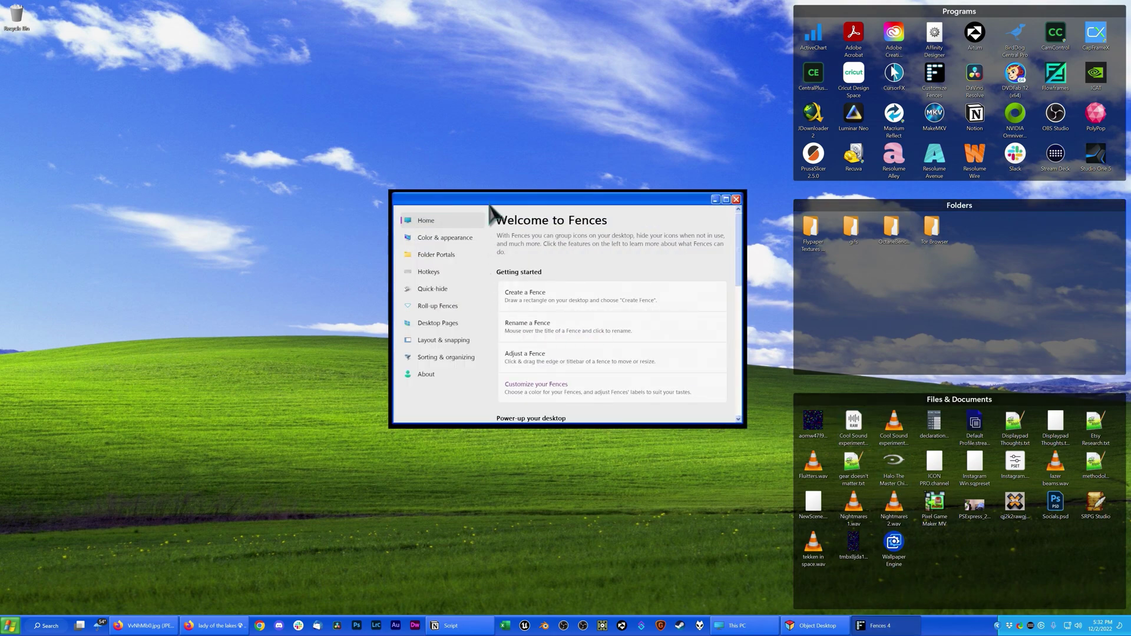
{"action": "left_click_drag", "start_coordinate": [489, 205], "coordinate": [365, 196]}
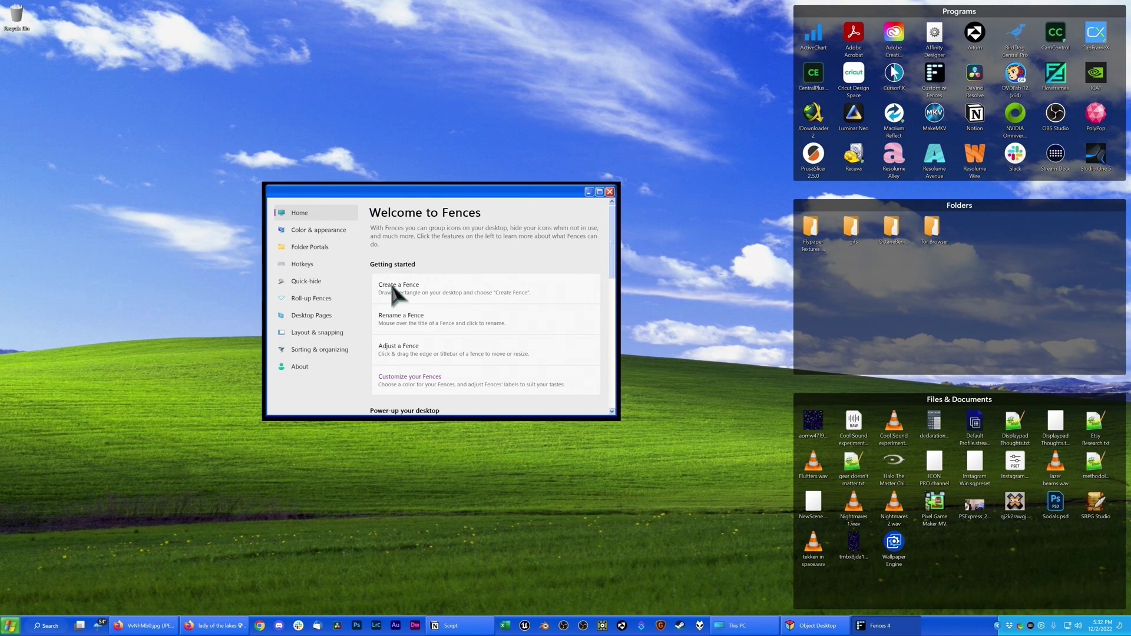
{"action": "scroll", "coordinate": [423, 342], "scroll_direction": "down", "scroll_amount": 3}
{"action": "scroll", "coordinate": [422, 341], "scroll_direction": "up", "scroll_amount": 3}
{"action": "left_click", "coordinate": [326, 234]}
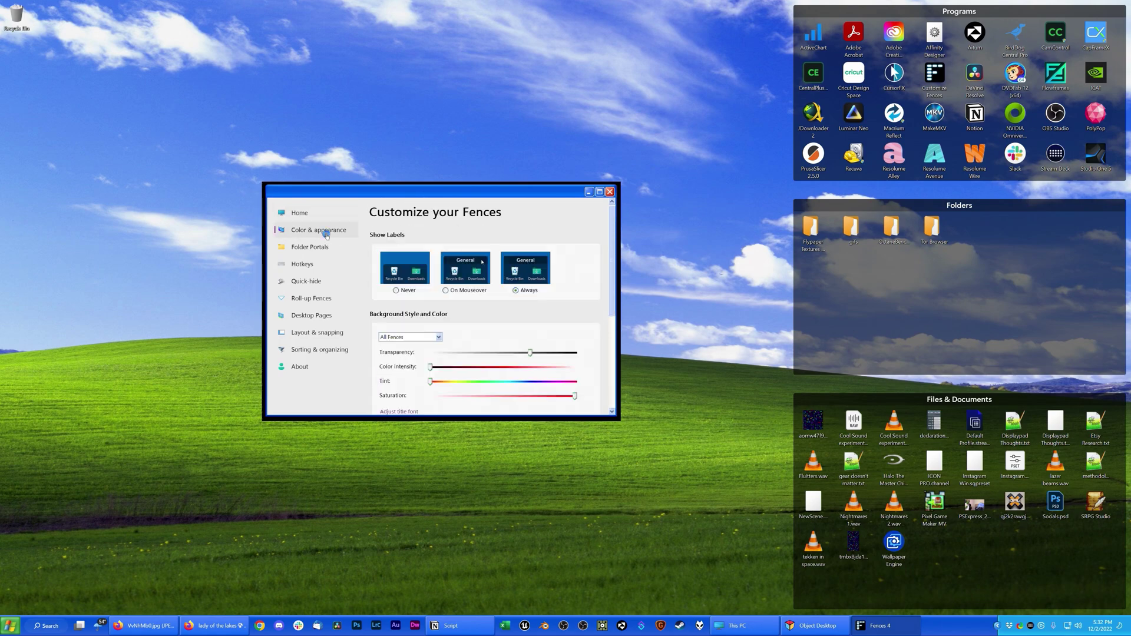
{"action": "left_click", "coordinate": [446, 290]}
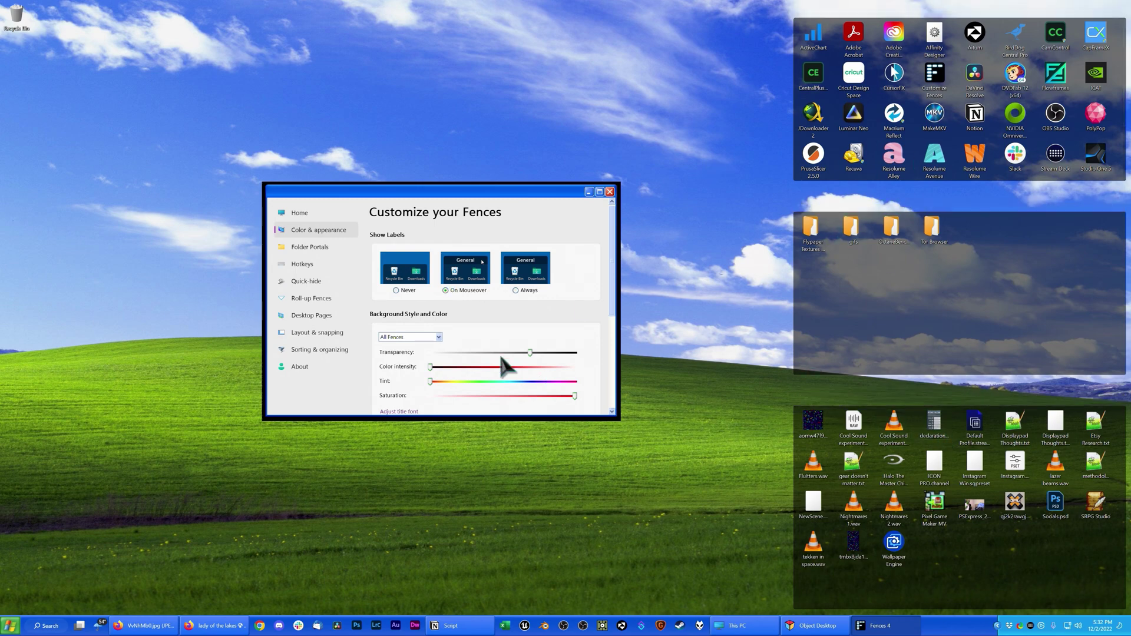
Read about Folder Portals, then draw a new fence area and create it from an existing folder.
{"action": "left_click", "coordinate": [302, 243]}
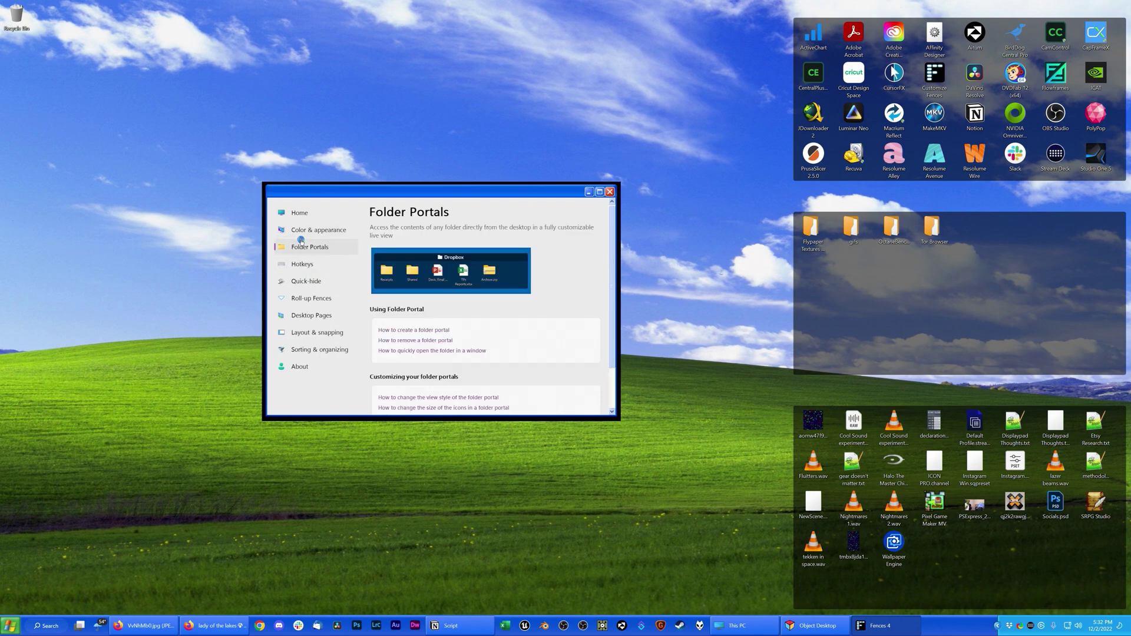
{"action": "left_click", "coordinate": [299, 212]}
{"action": "left_click_drag", "start_coordinate": [75, 66], "coordinate": [205, 166]}
{"action": "left_click", "coordinate": [222, 161]}
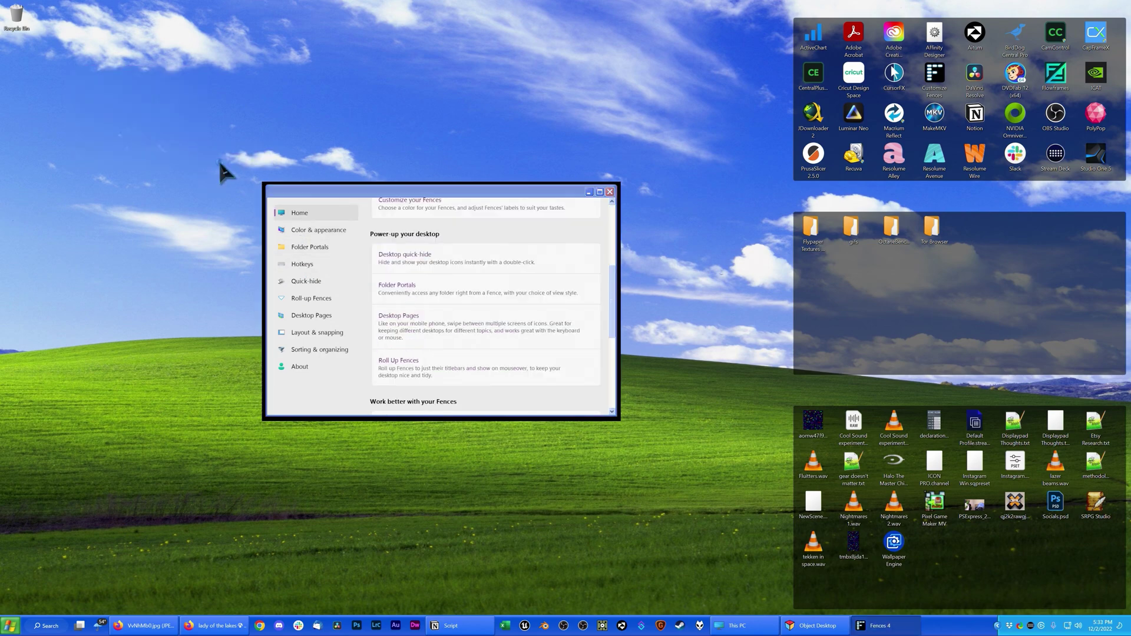
Make a Video & Graphics Resources portal fence, place it top right, and stretch it to the taskbar.
{"action": "scroll", "coordinate": [102, 154], "scroll_direction": "up", "scroll_amount": 10}
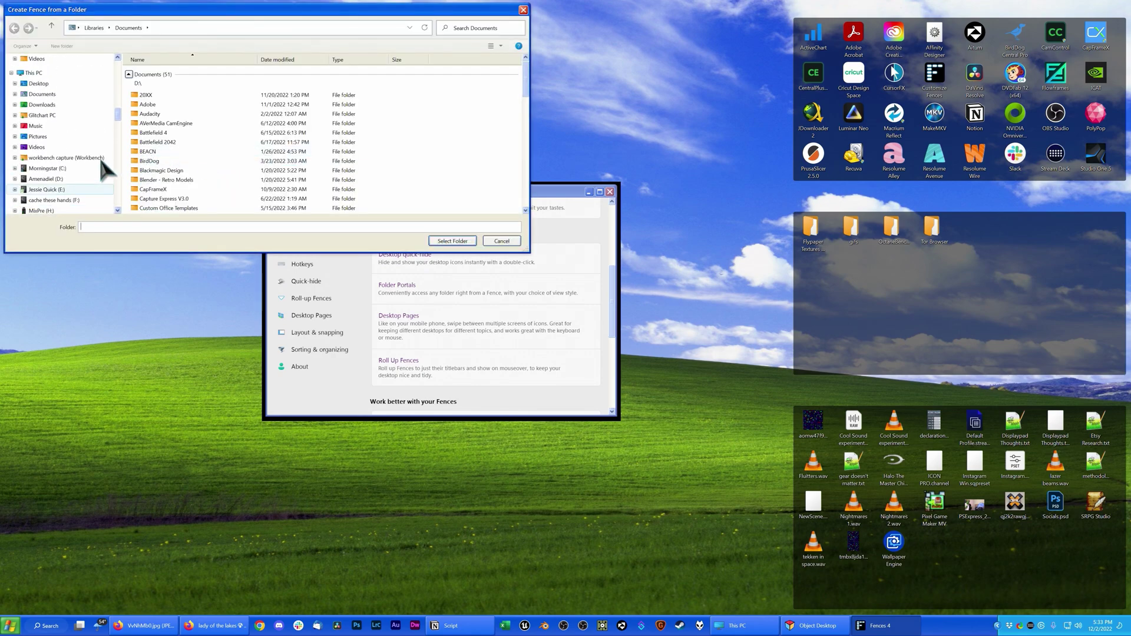
{"action": "left_click", "coordinate": [69, 189]}
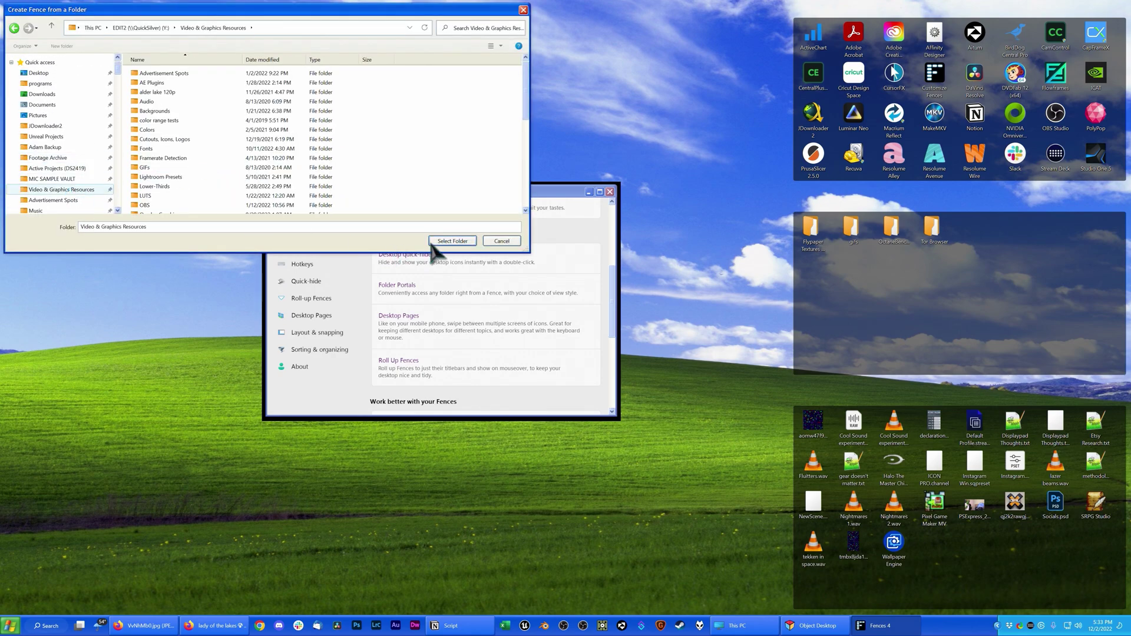
{"action": "left_click", "coordinate": [452, 241]}
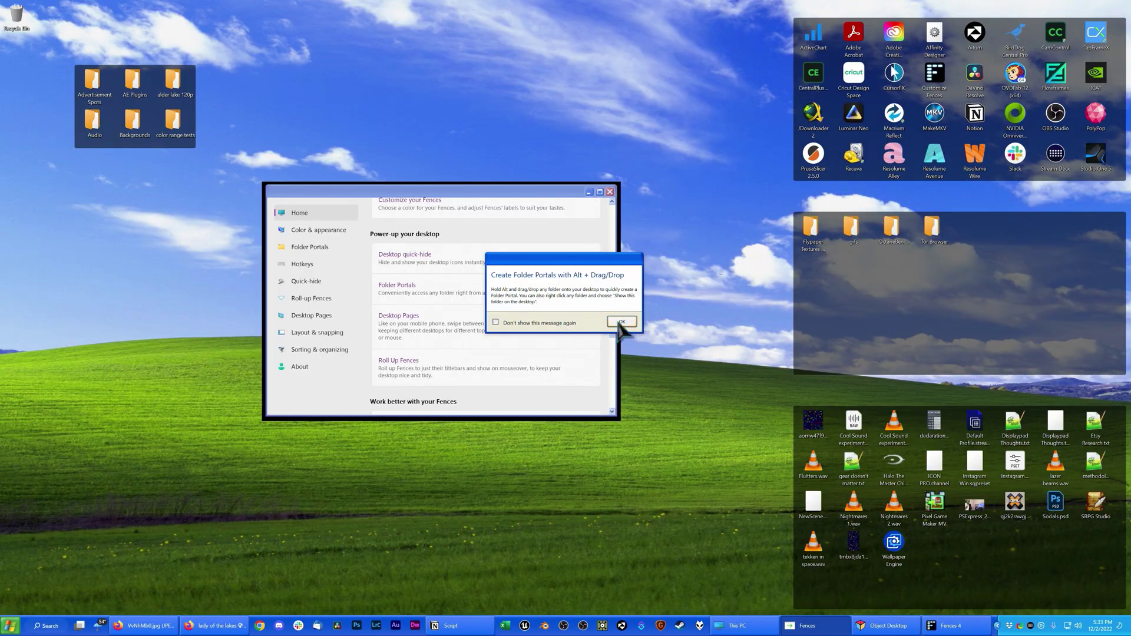
{"action": "left_click", "coordinate": [621, 322]}
{"action": "left_click_drag", "start_coordinate": [121, 59], "coordinate": [716, 26]}
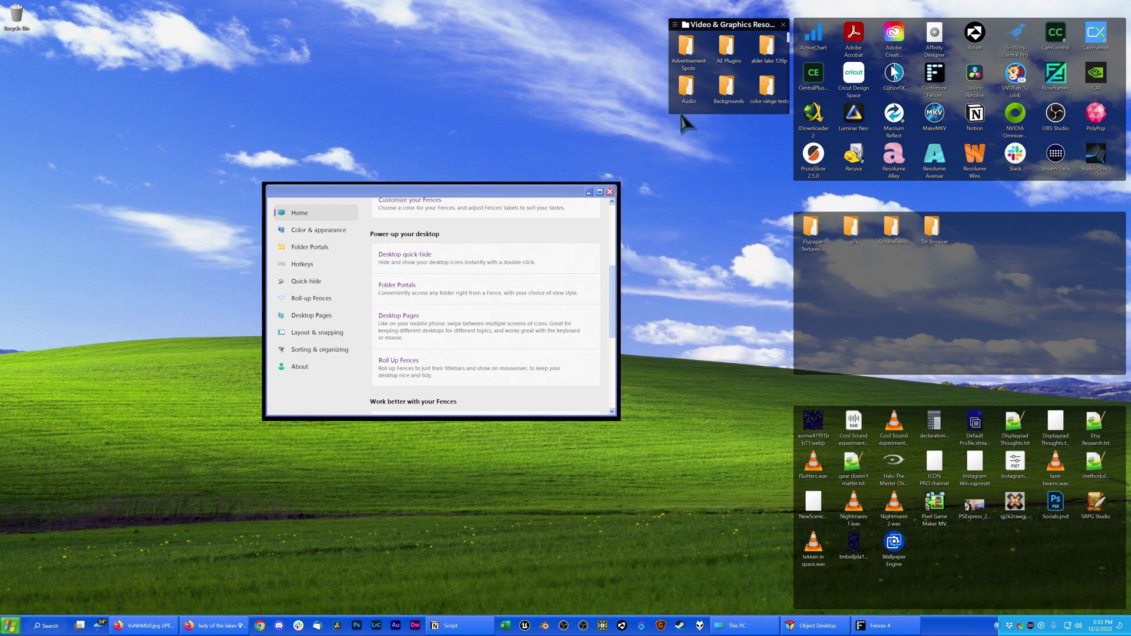
{"action": "left_click_drag", "start_coordinate": [685, 123], "coordinate": [704, 601]}
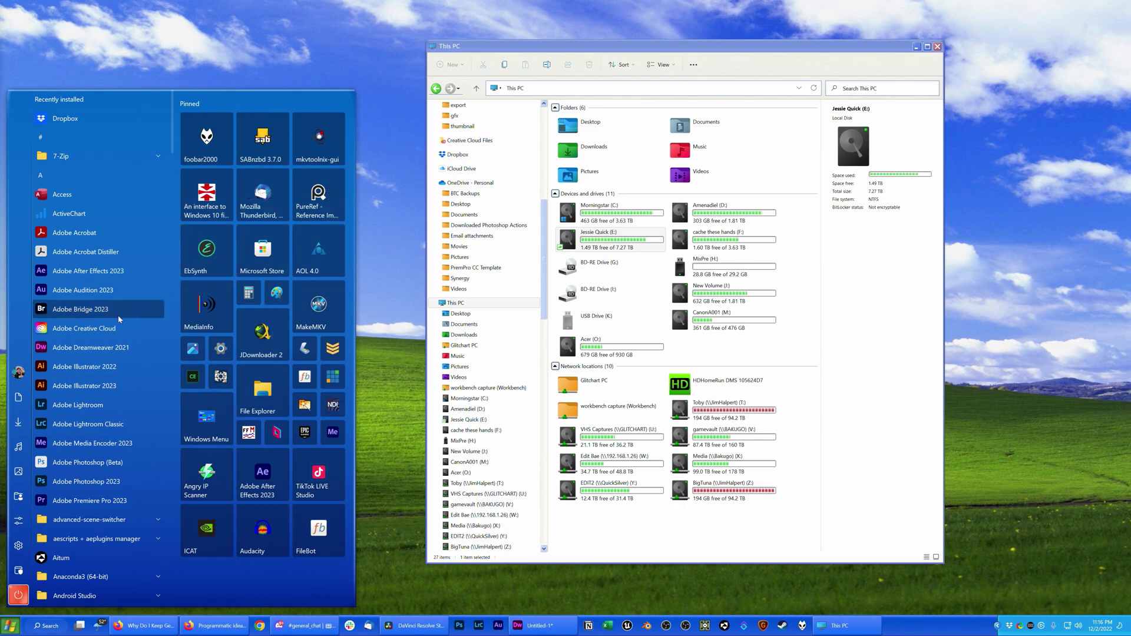
Scroll the All apps list, then open the user's home folder from the Start menu's left rail.
{"action": "scroll", "coordinate": [101, 362], "scroll_direction": "down", "scroll_amount": 6}
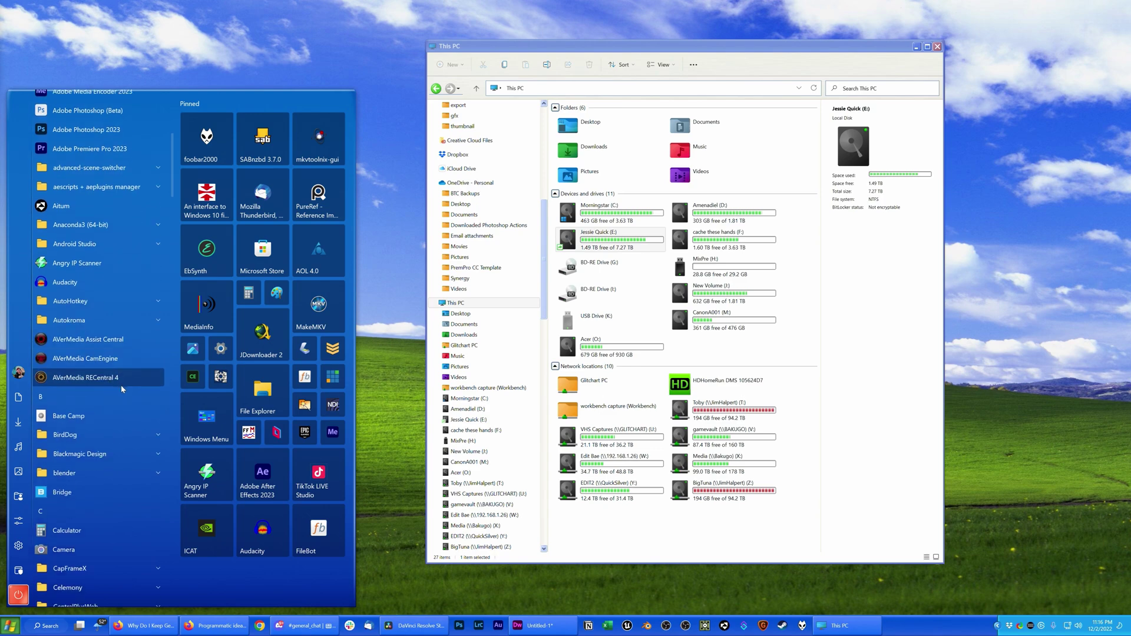
{"action": "scroll", "coordinate": [121, 384], "scroll_direction": "down", "scroll_amount": 3}
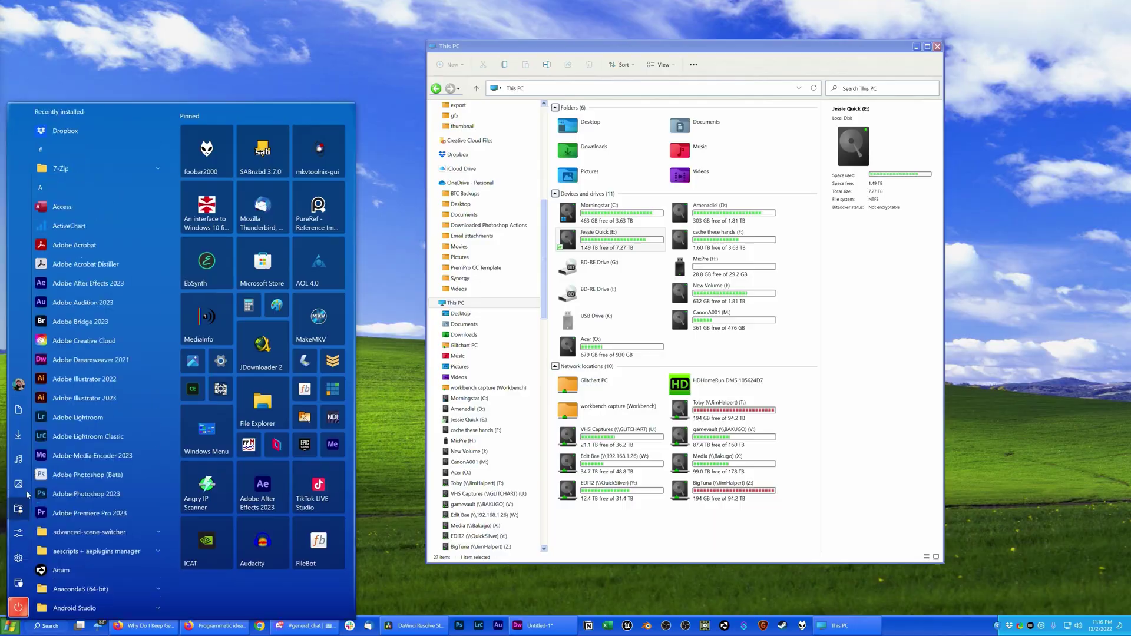
{"action": "left_click", "coordinate": [26, 490]}
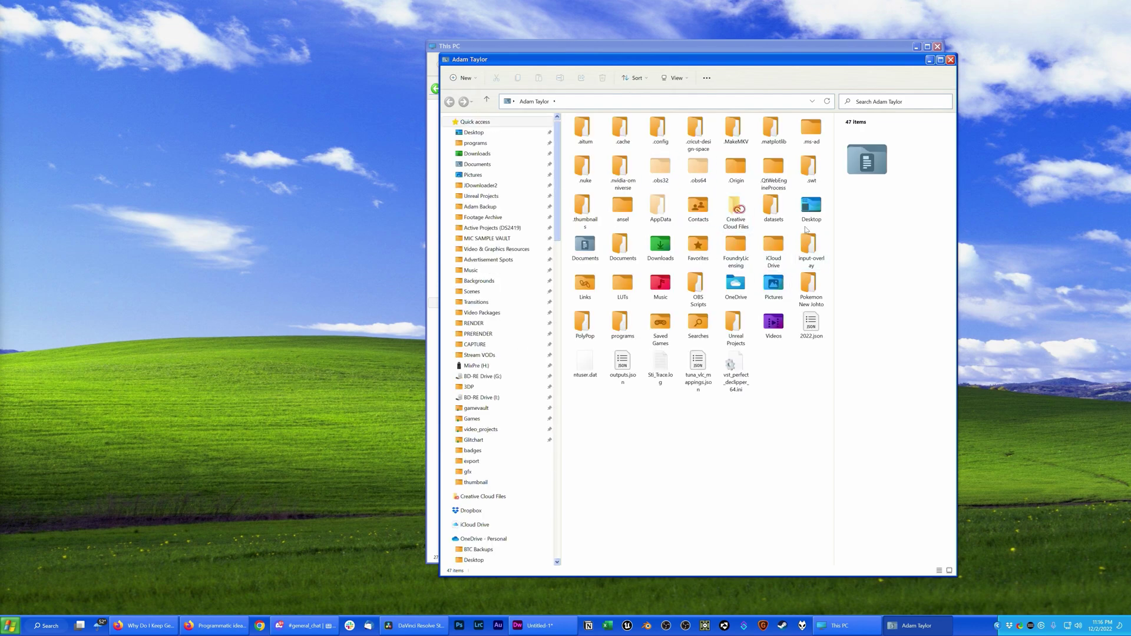
Peek into the Desktop folder, go back, close the home-folder window, and reveal hidden tray icons.
{"action": "double_click", "coordinate": [812, 207]}
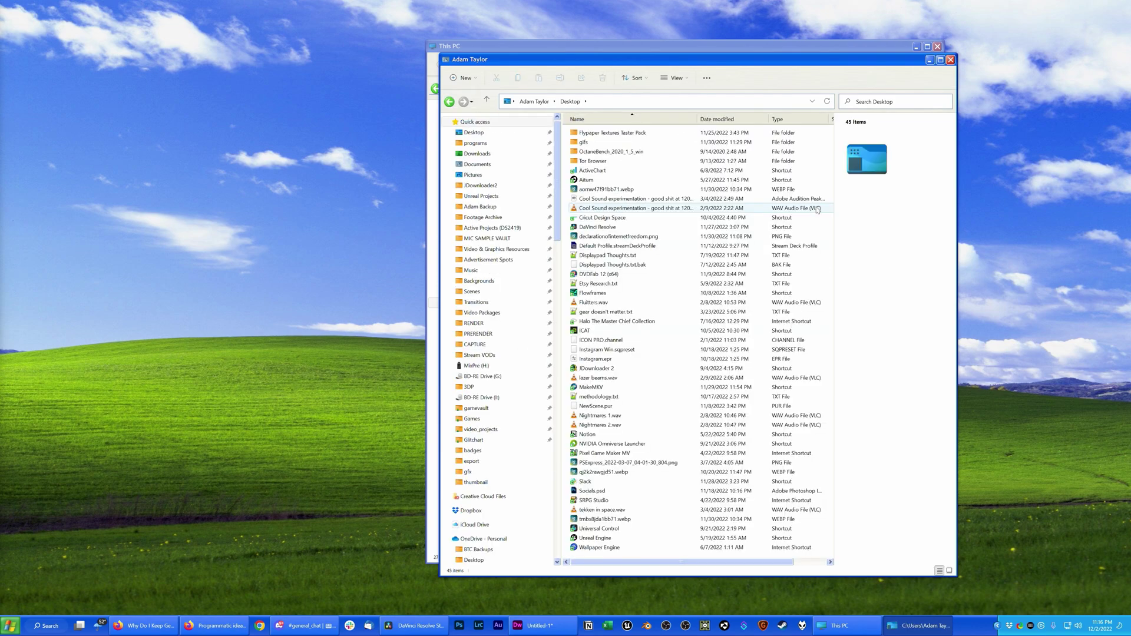
{"action": "key", "text": "alt+Left"}
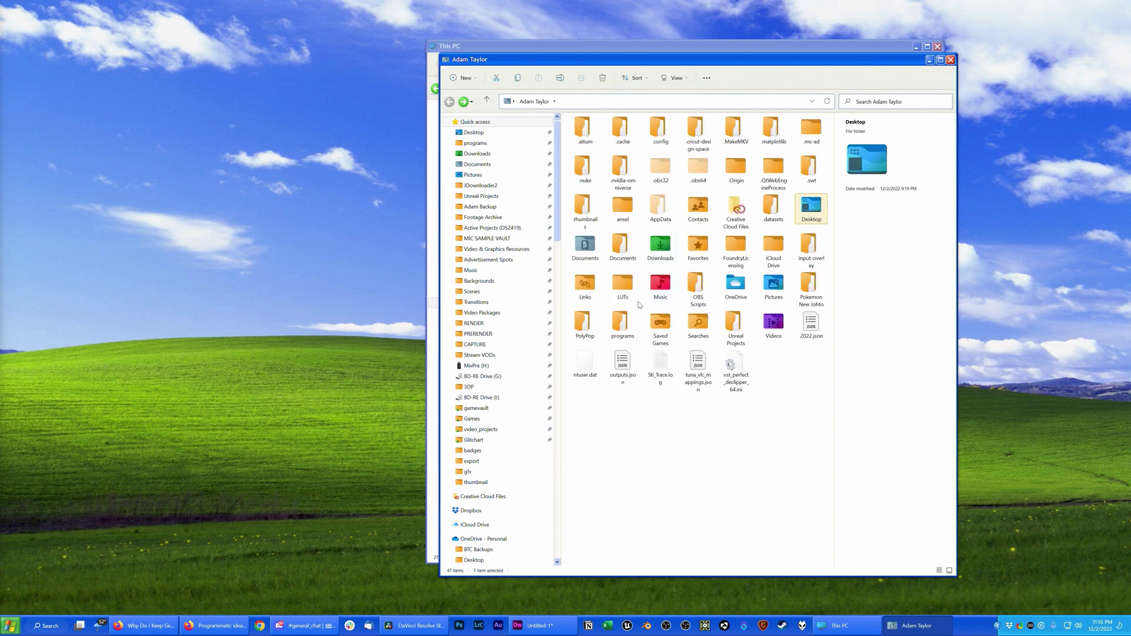
{"action": "left_click", "coordinate": [949, 61]}
{"action": "left_click", "coordinate": [997, 627]}
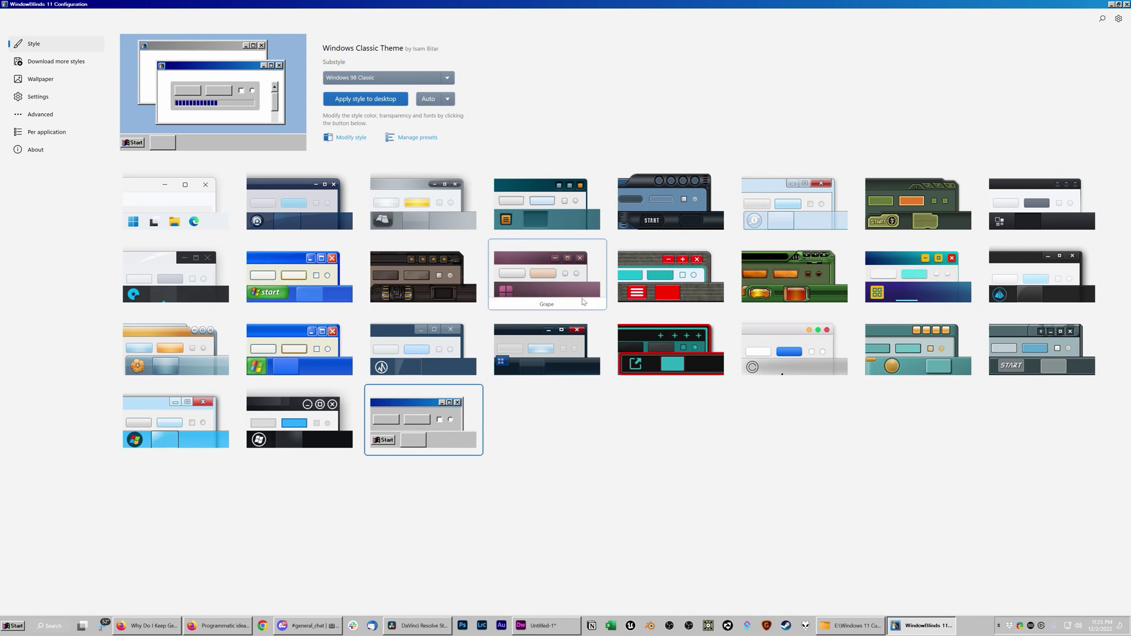
Launch AOL 4.0 from the Start menu and move its window to the right centre.
{"action": "key", "text": "super"}
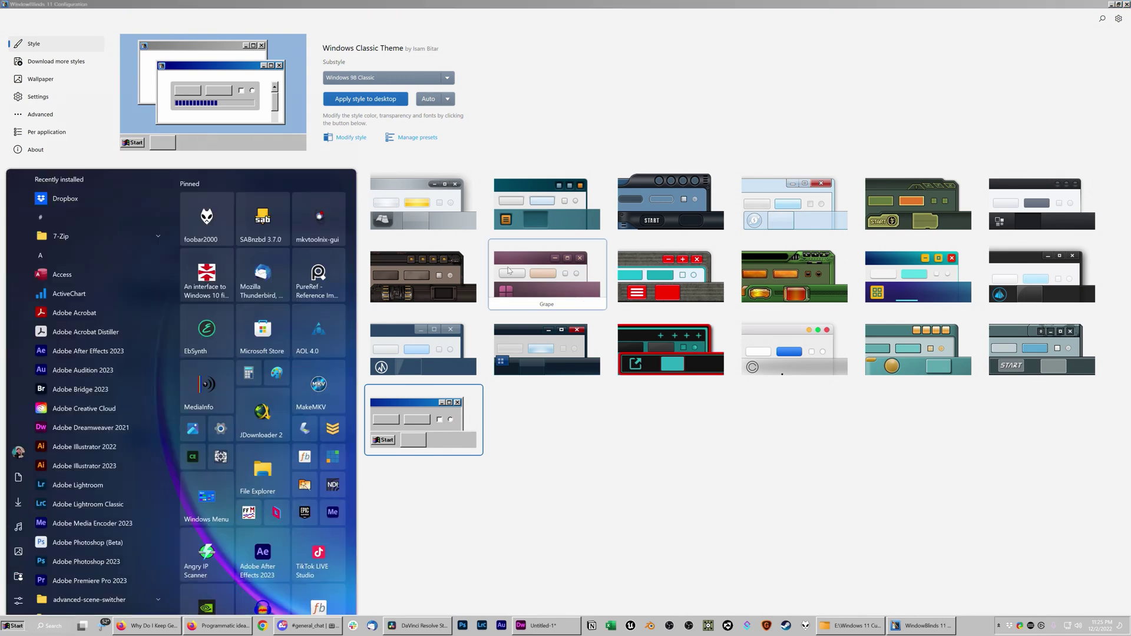
{"action": "left_click", "coordinate": [323, 255]}
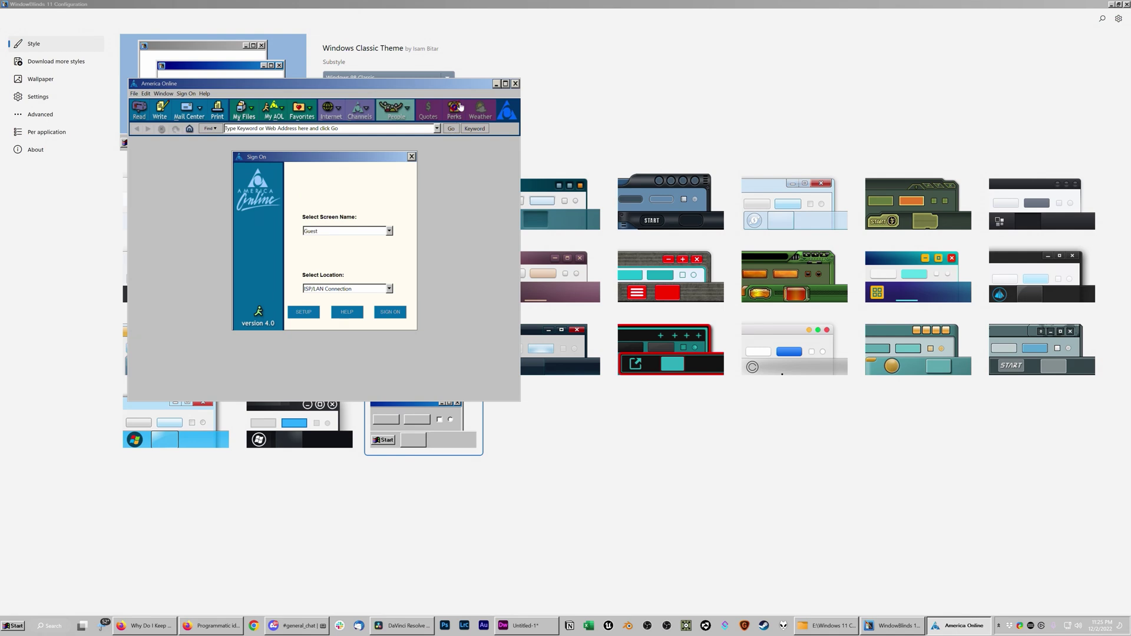
{"action": "left_click_drag", "start_coordinate": [465, 86], "coordinate": [841, 156]}
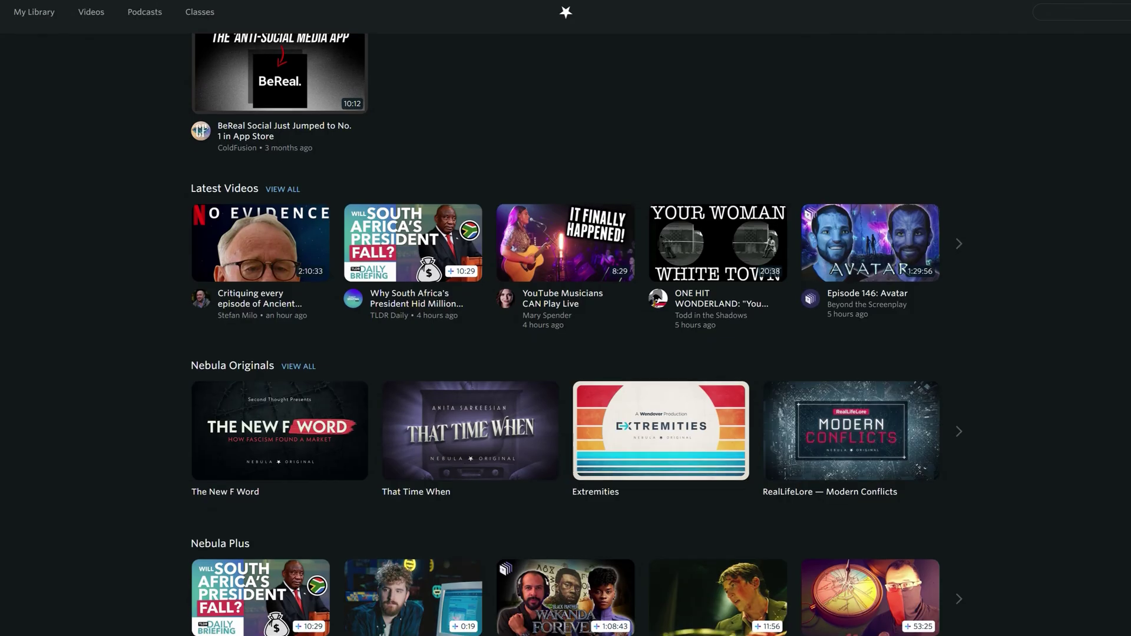
Scroll down the Nebula home feed past Latest Videos, Nebula Originals, Nebula Plus and What's New.
{"action": "scroll", "coordinate": [565, 336], "scroll_direction": "down", "scroll_amount": 2}
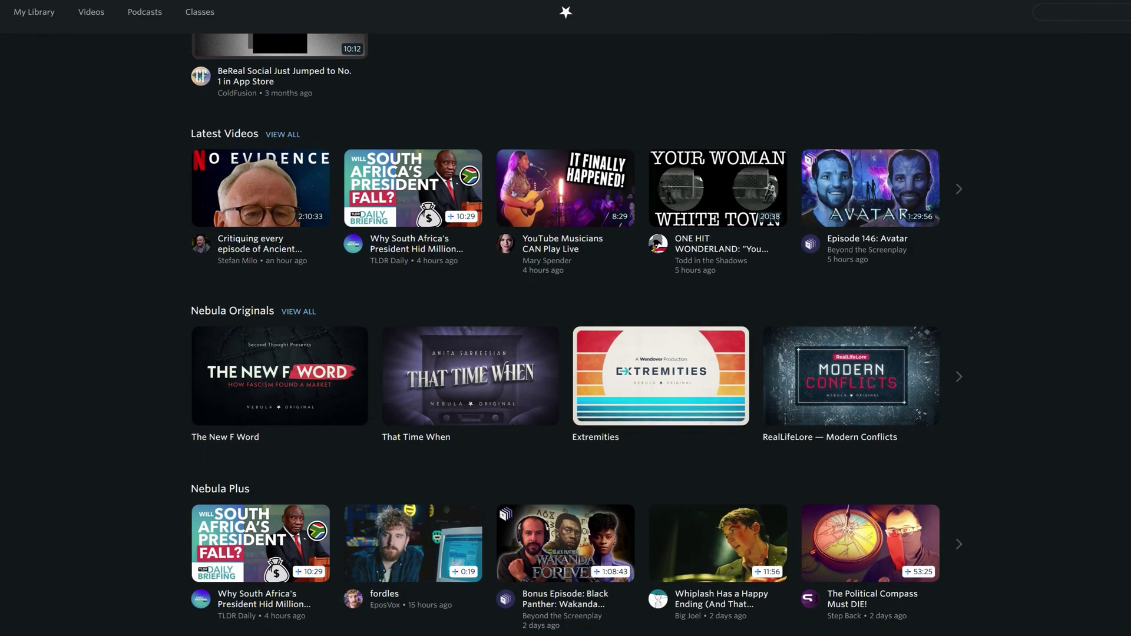
{"action": "scroll", "coordinate": [565, 336], "scroll_direction": "down", "scroll_amount": 2}
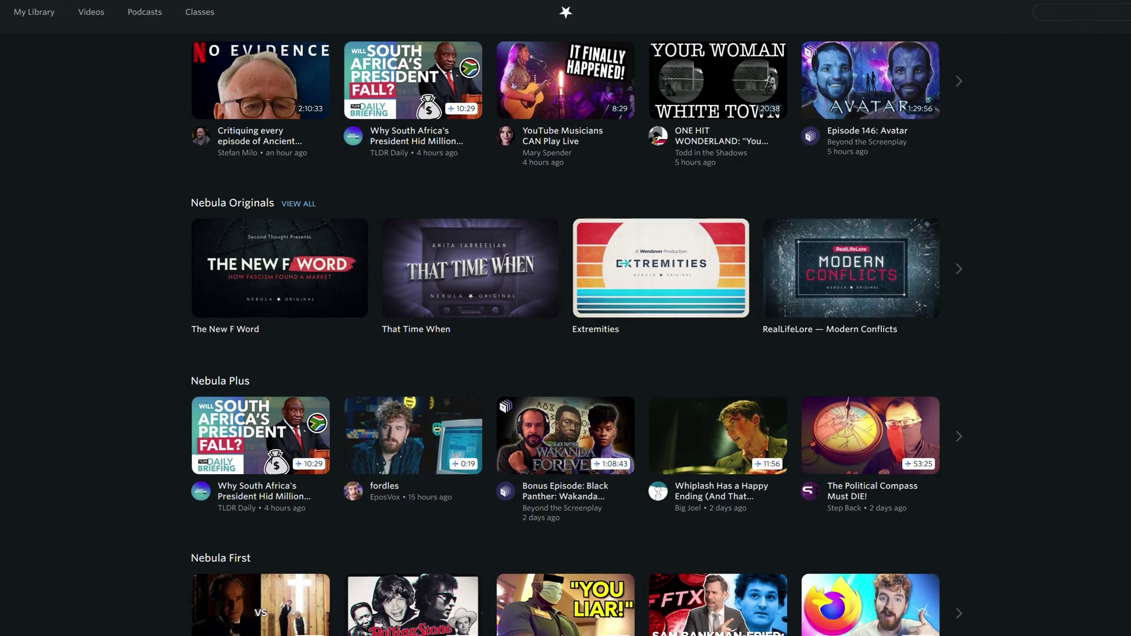
{"action": "scroll", "coordinate": [566, 335], "scroll_direction": "down", "scroll_amount": 2}
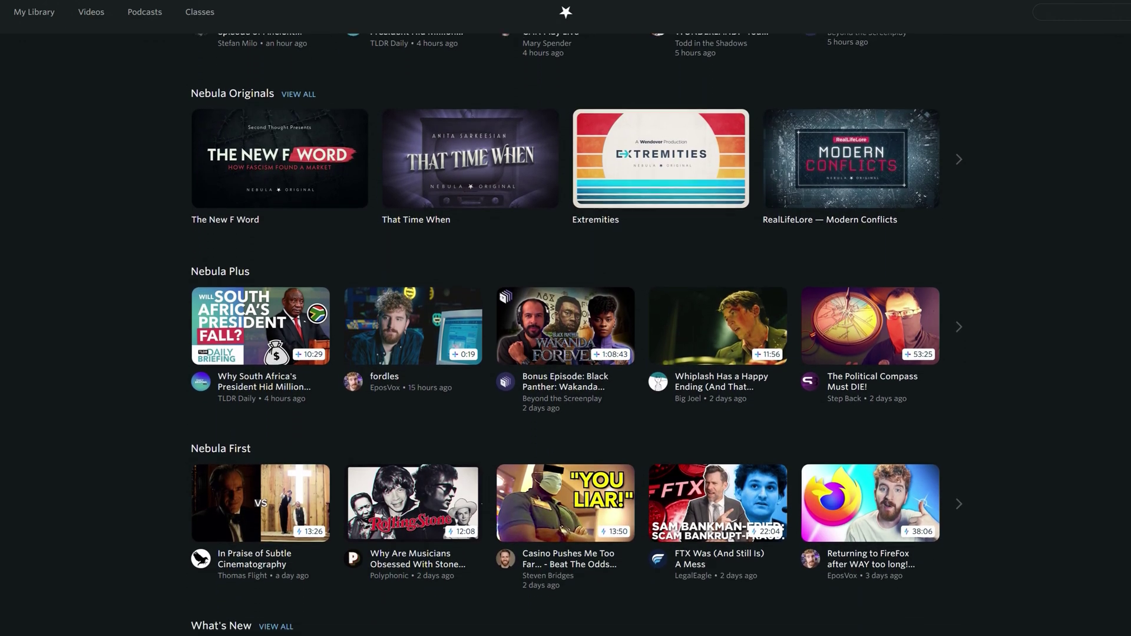
{"action": "scroll", "coordinate": [565, 336], "scroll_direction": "down", "scroll_amount": 1}
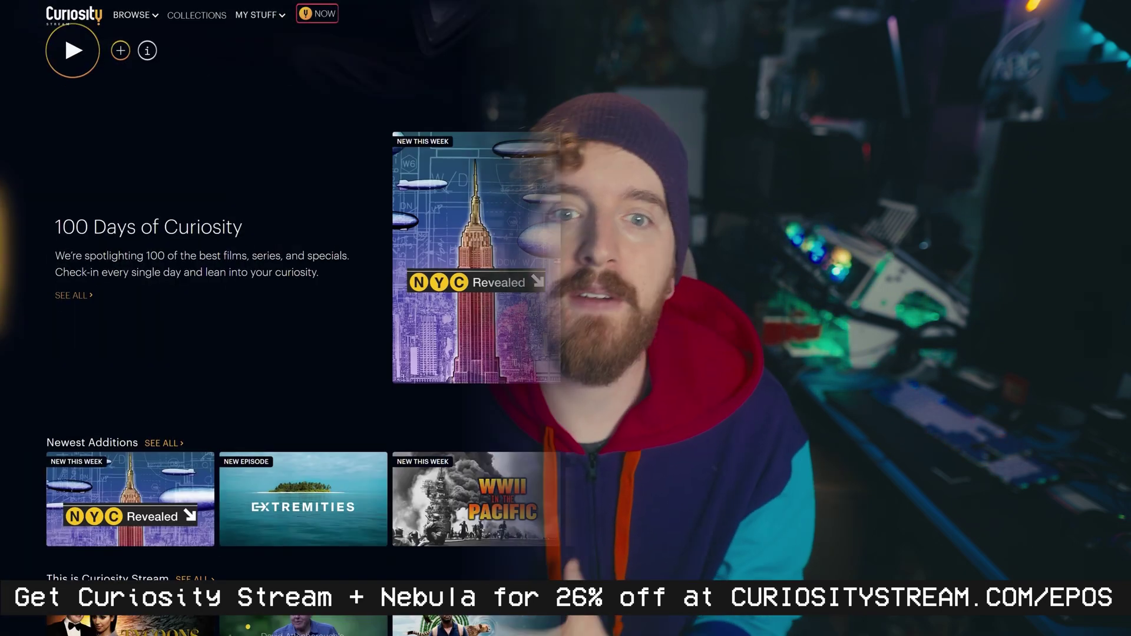
Scroll down the Curiosity Stream homepage toward the Newest Additions row with NYC Revealed.
{"action": "scroll", "coordinate": [565, 318], "scroll_direction": "down", "scroll_amount": 3}
{"action": "scroll", "coordinate": [565, 319], "scroll_direction": "down", "scroll_amount": 3}
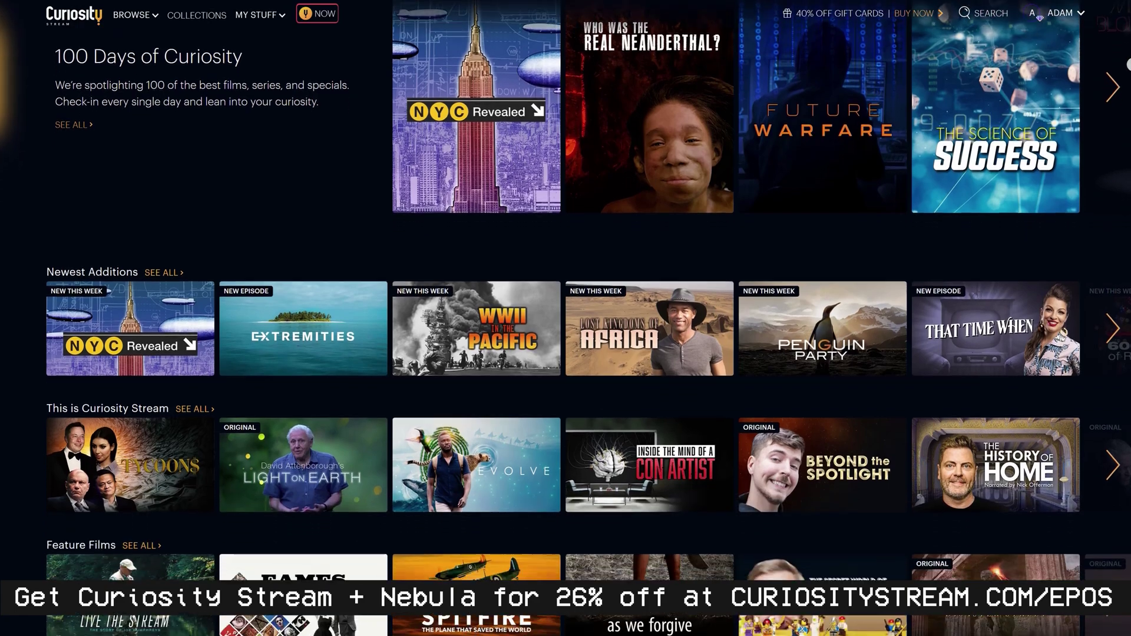
{"action": "scroll", "coordinate": [565, 318], "scroll_direction": "down", "scroll_amount": 3}
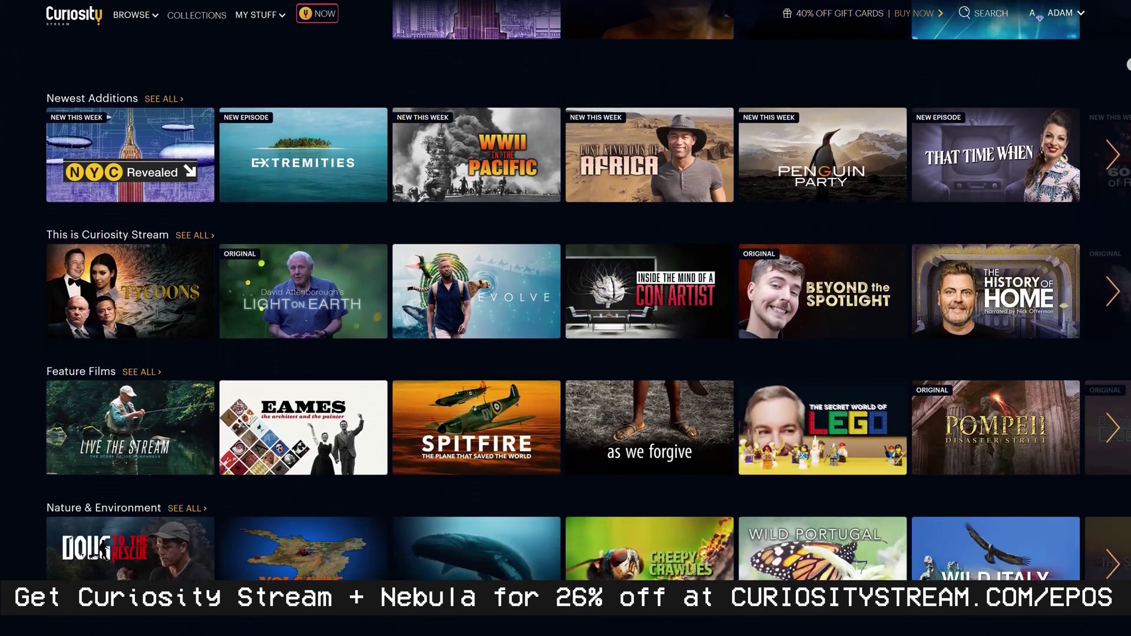
{"action": "scroll", "coordinate": [565, 318], "scroll_direction": "down", "scroll_amount": 2}
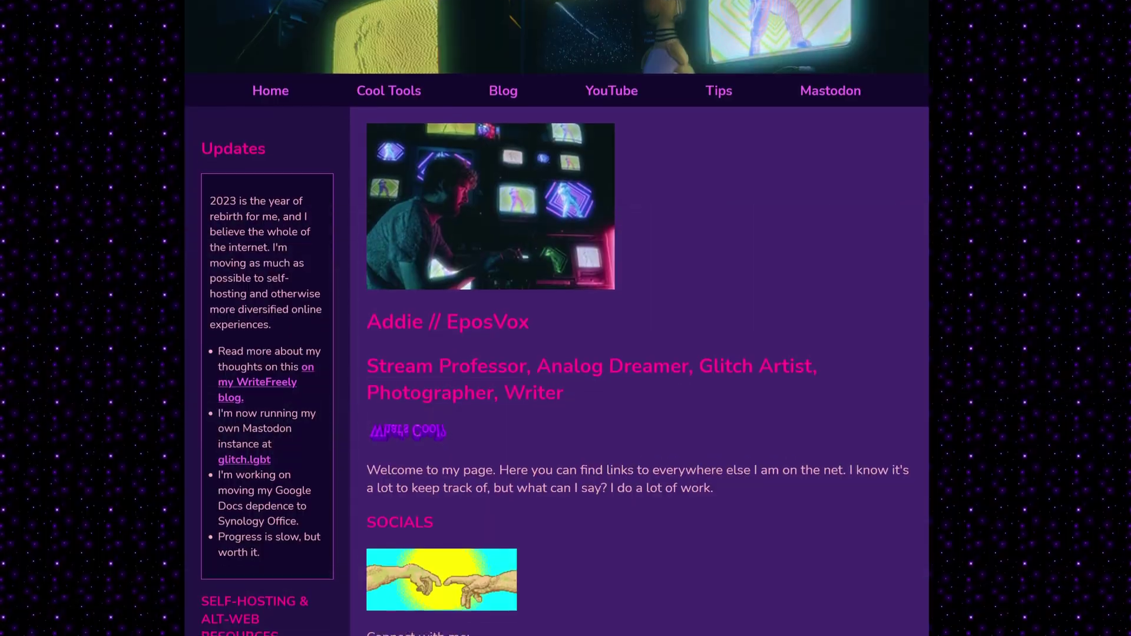
{"action": "scroll", "coordinate": [565, 318], "scroll_direction": "down", "scroll_amount": 5}
{"action": "scroll", "coordinate": [565, 318], "scroll_direction": "down", "scroll_amount": 5}
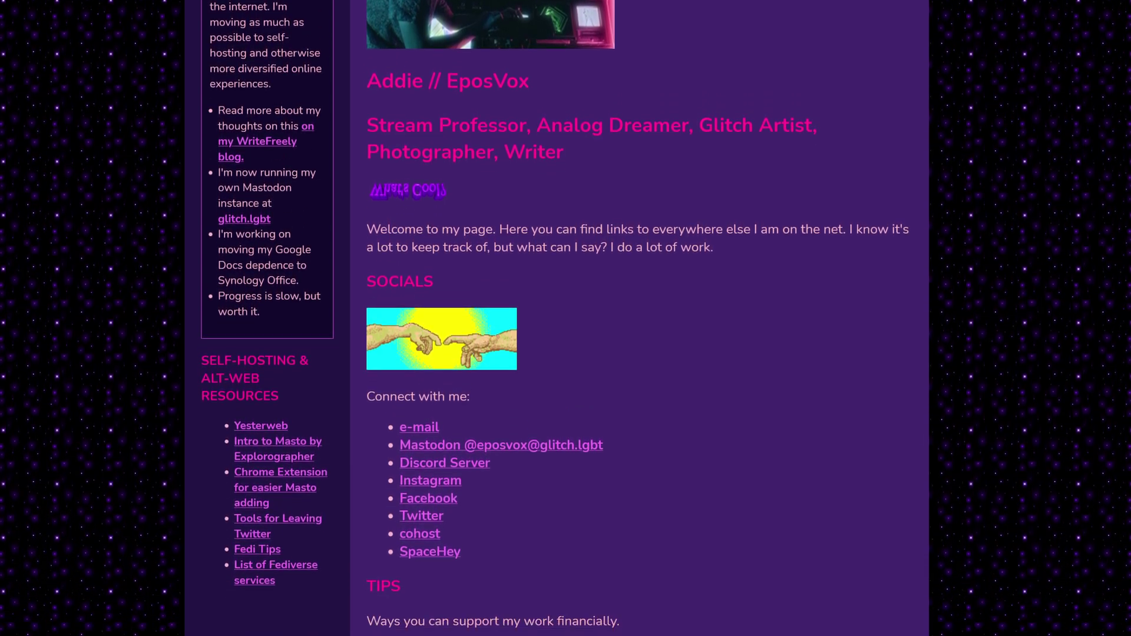
{"action": "scroll", "coordinate": [566, 318], "scroll_direction": "down", "scroll_amount": 5}
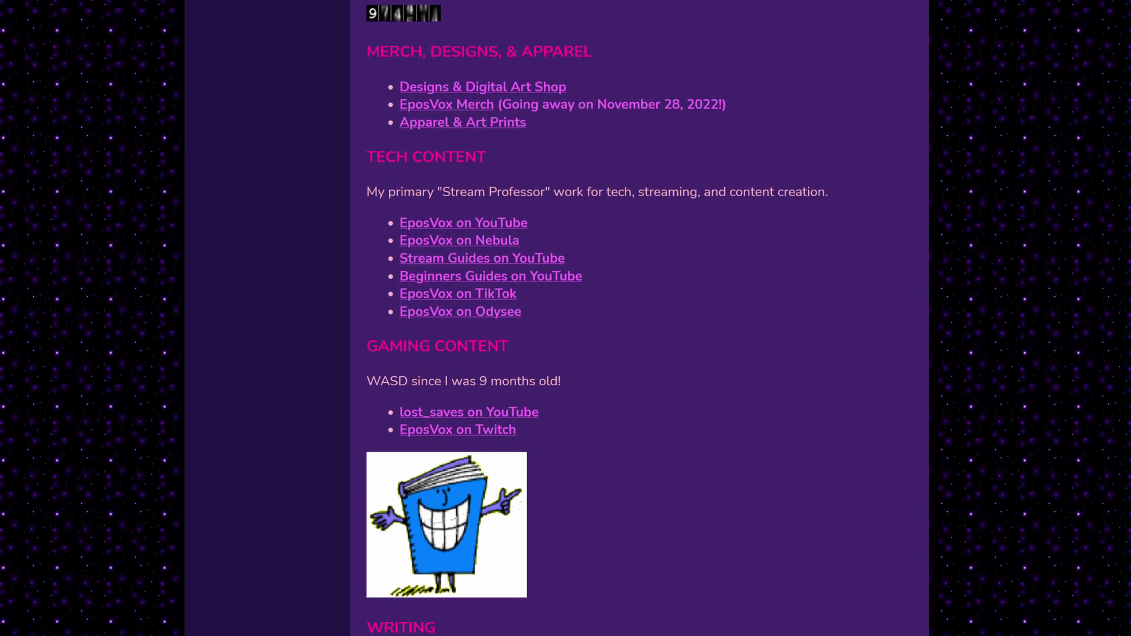
{"action": "scroll", "coordinate": [565, 318], "scroll_direction": "down", "scroll_amount": 5}
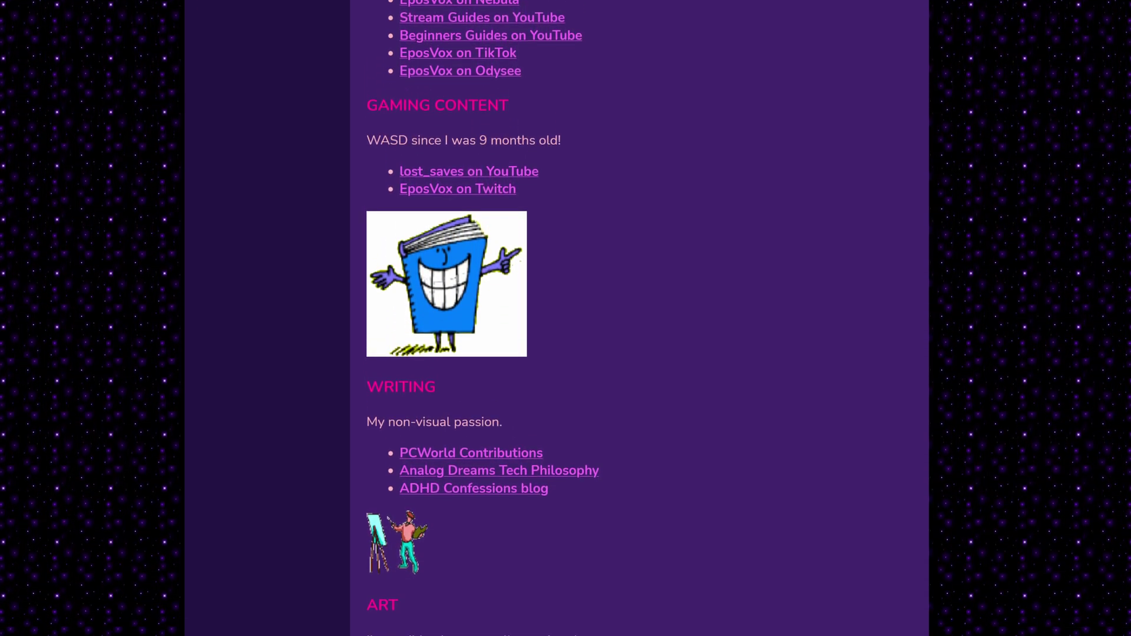
{"action": "scroll", "coordinate": [565, 318], "scroll_direction": "down", "scroll_amount": 1}
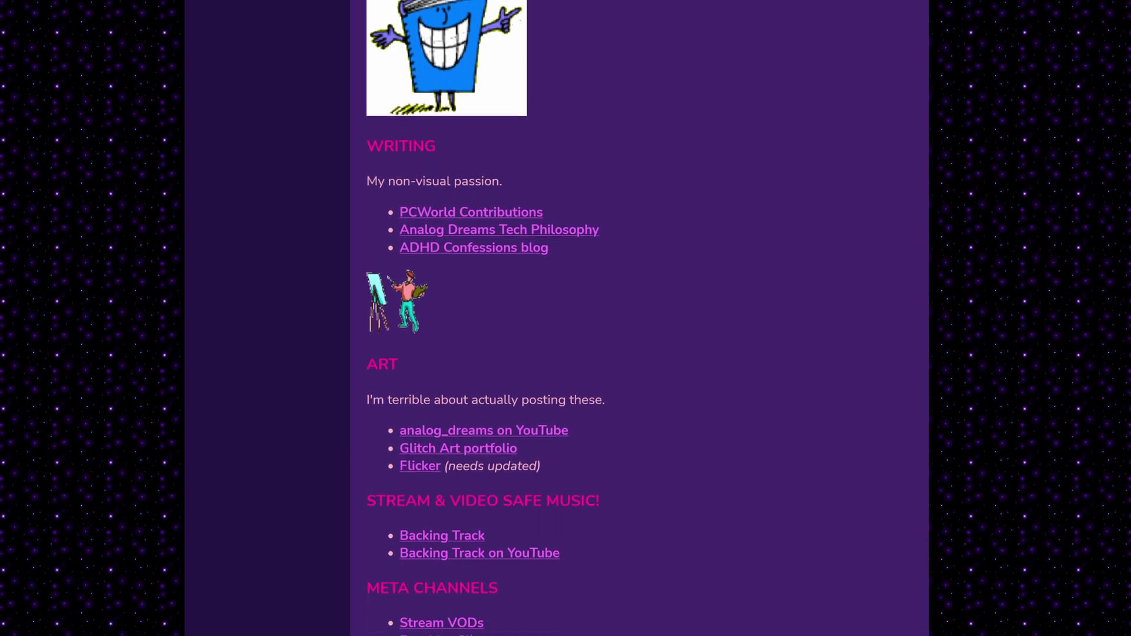